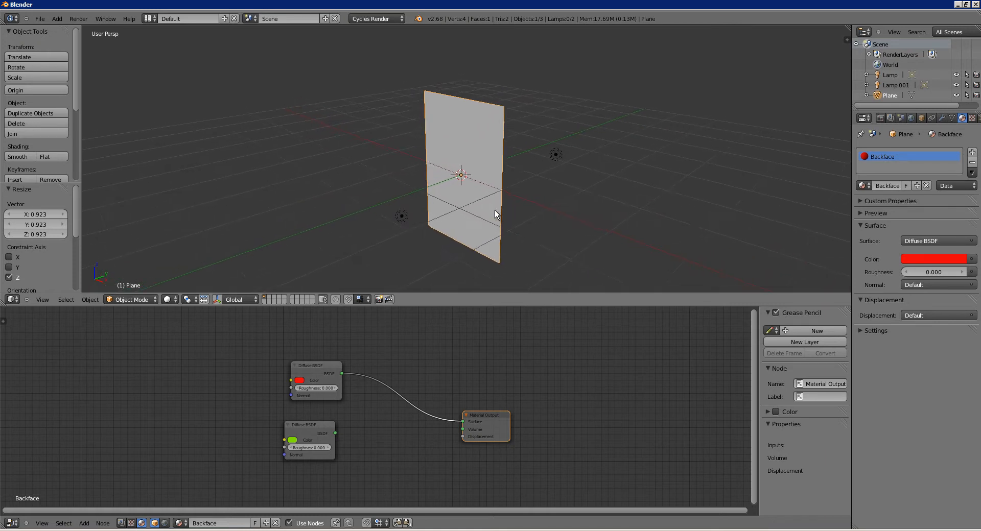
# Align the red Diffuse BSDF node above the green one and switch the 3D viewport to Rendered shading
pyautogui.moveTo(296, 370); pyautogui.dragTo(290, 366)
pyautogui.click(302, 433)
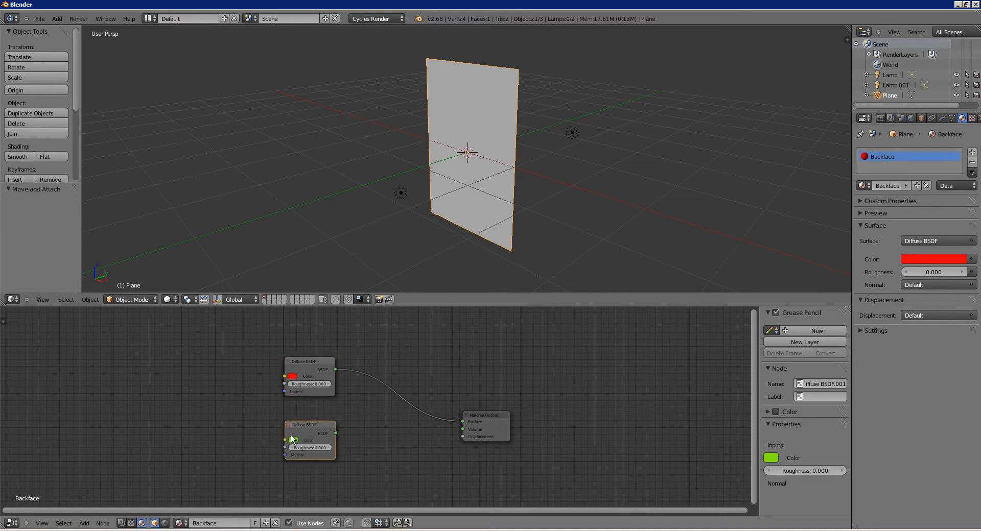
pyautogui.click(169, 300)
pyautogui.click(178, 232)
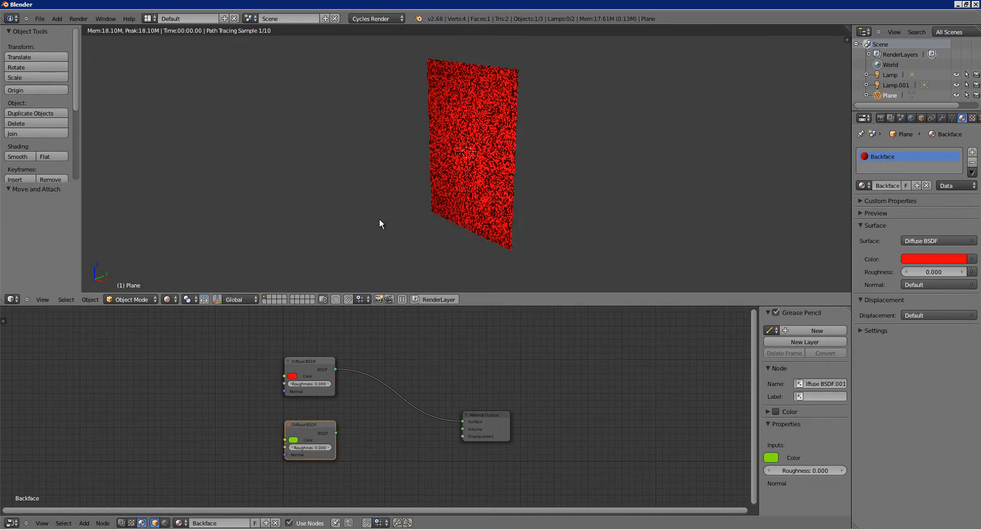
pyautogui.moveTo(585, 192); pyautogui.dragTo(464, 273, button='middle')
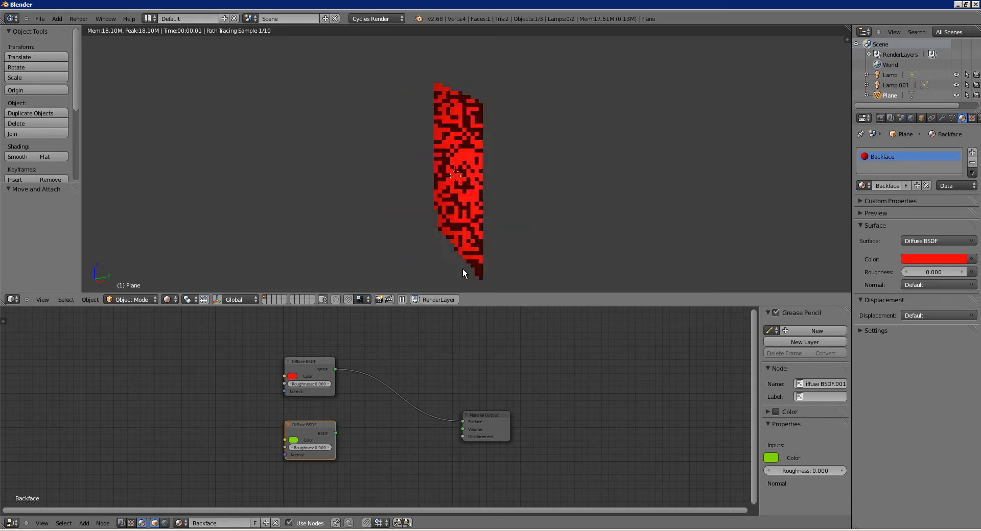
# Link the green Diffuse BSDF to the Material Output's Surface and move the output node farther from the shaders
pyautogui.moveTo(336, 433); pyautogui.dragTo(463, 422)
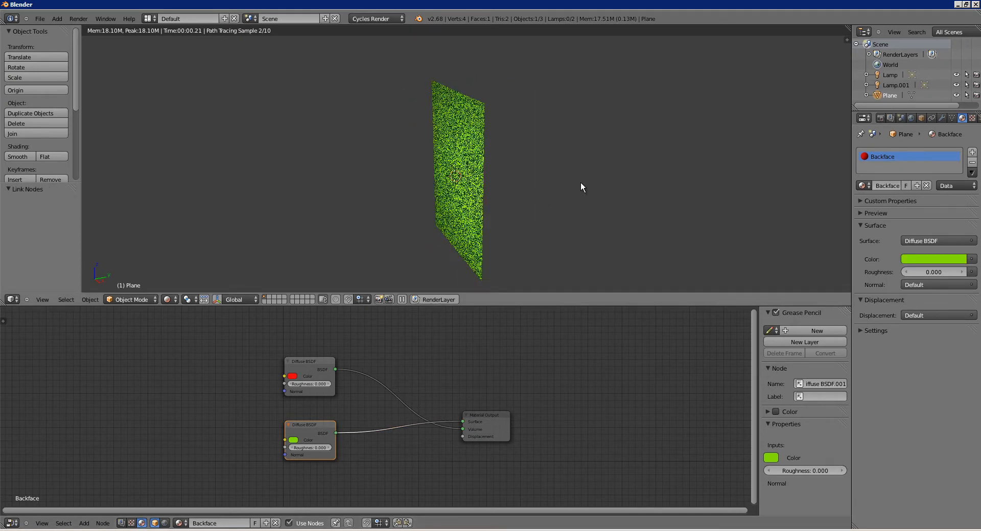
pyautogui.moveTo(456, 193); pyautogui.dragTo(516, 209, button='middle')
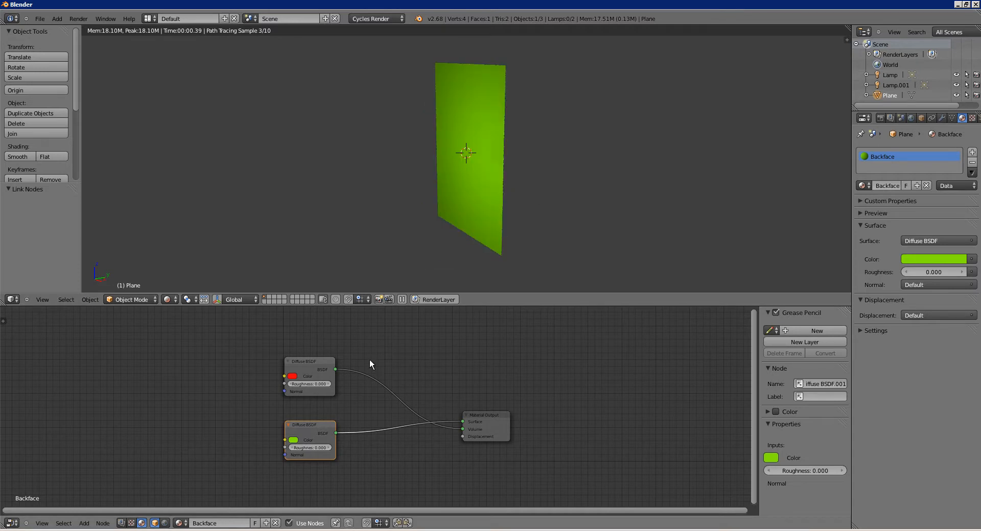
pyautogui.moveTo(393, 371); pyautogui.dragTo(399, 346, button='middle')
pyautogui.moveTo(514, 405); pyautogui.dragTo(536, 409)
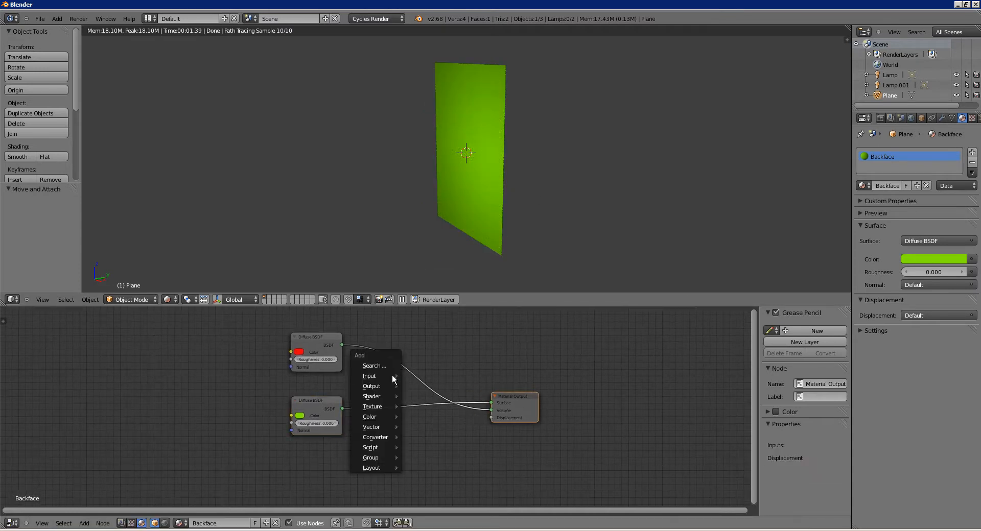
# Add a Mix Shader node on the link between the red Diffuse BSDF and the Material Output
pyautogui.hotkey('shift', 'a')
pyautogui.moveTo(386, 382)
pyautogui.moveTo(372, 398)
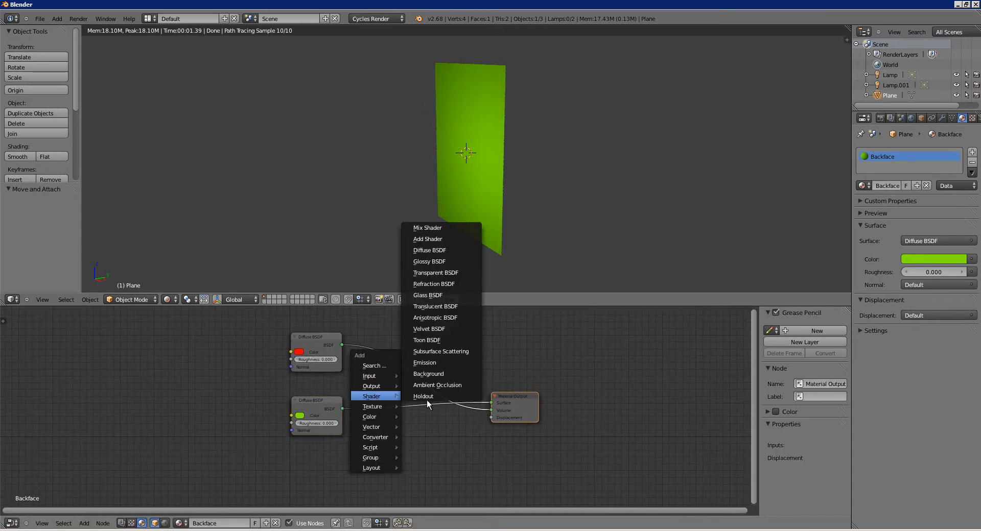
pyautogui.click(422, 228)
pyautogui.click(422, 404)
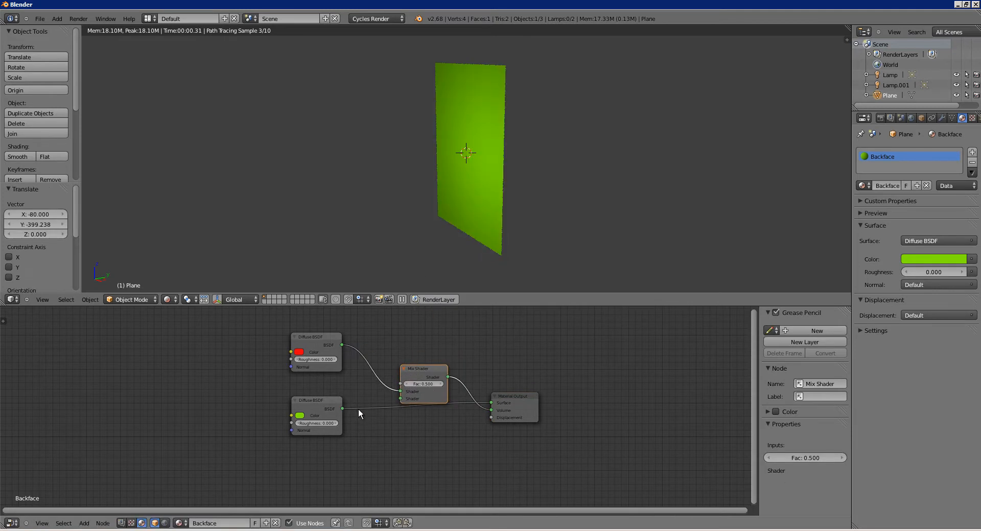
# Link the green Diffuse BSDF into the Mix Shader and the mix into Surface, cutting the leftover links to the Material Output
pyautogui.moveTo(342, 409); pyautogui.dragTo(402, 401)
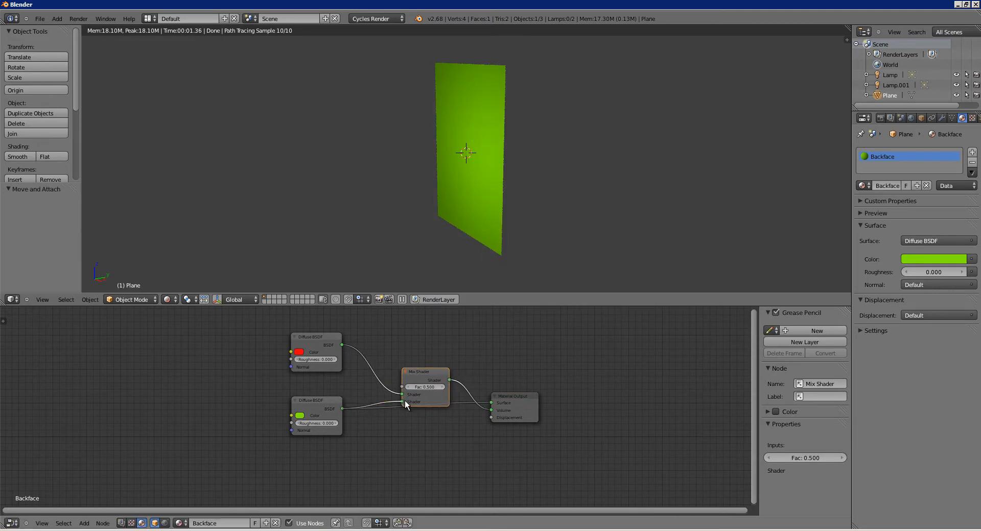
pyautogui.keyDown('ctrl'); pyautogui.moveTo(473, 412); pyautogui.dragTo(461, 394, button='right'); pyautogui.keyUp('ctrl')
pyautogui.moveTo(449, 381); pyautogui.dragTo(491, 403)
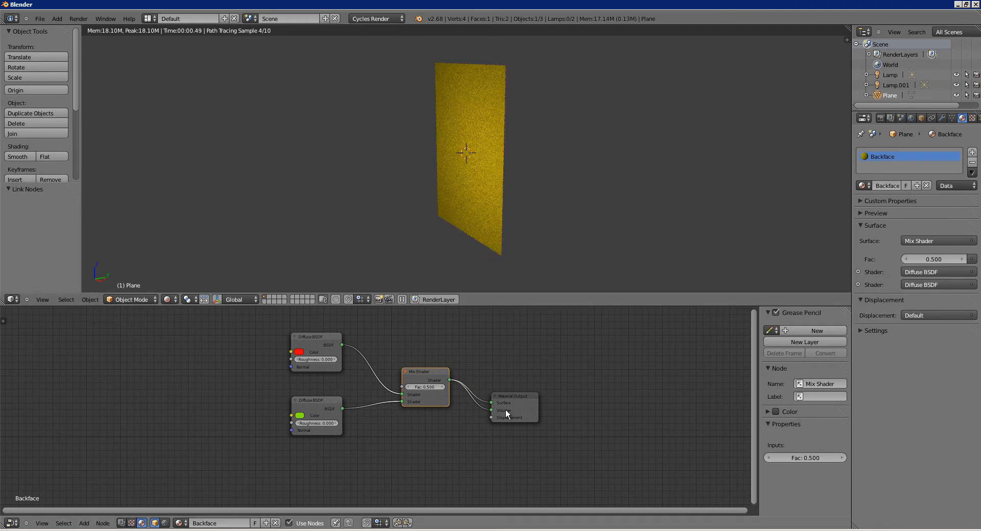
pyautogui.keyDown('ctrl'); pyautogui.moveTo(484, 407); pyautogui.dragTo(484, 420, button='right'); pyautogui.keyUp('ctrl')
pyautogui.moveTo(499, 201); pyautogui.dragTo(518, 203, button='middle')
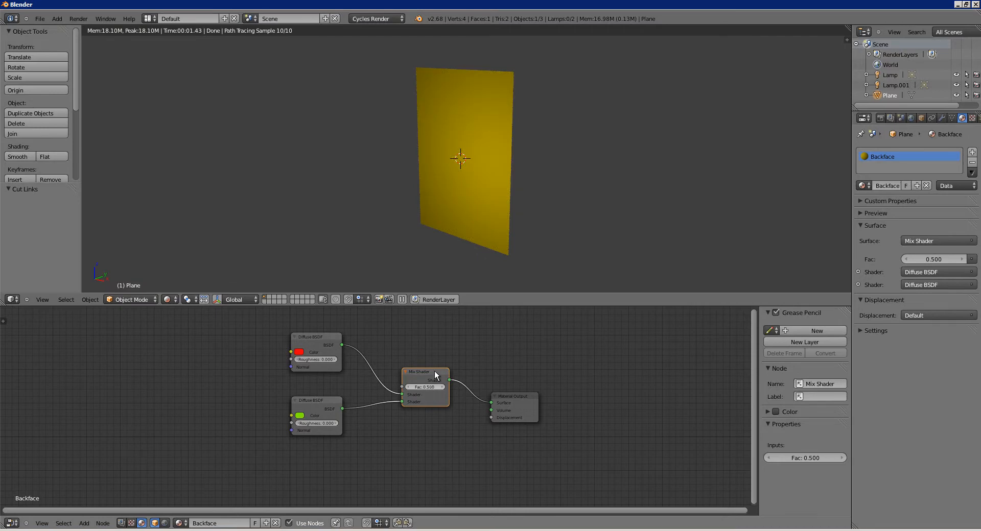
# Try the Mix Shader's Fac at 1.000 and 0.618, and set it back to 0.500
pyautogui.moveTo(434, 389); pyautogui.dragTo(495, 392)
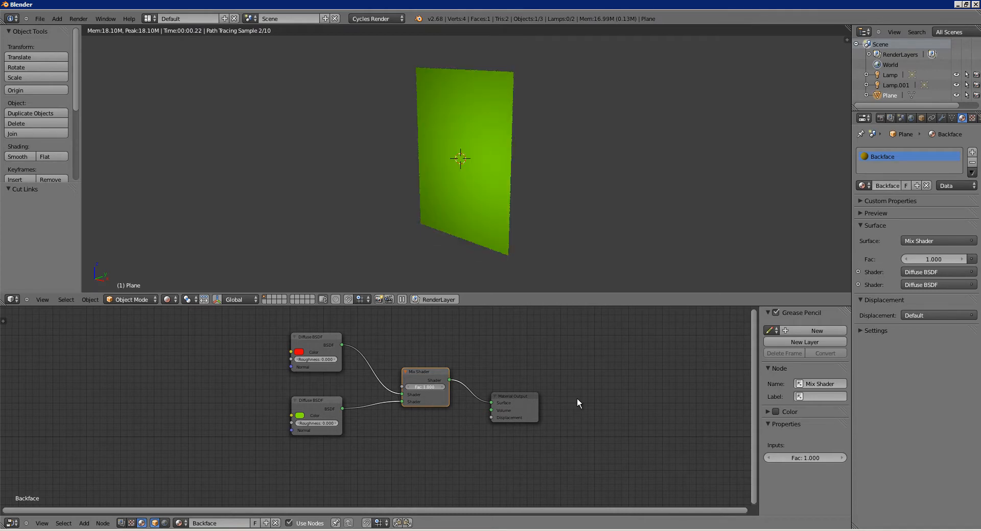
pyautogui.moveTo(577, 399); pyautogui.dragTo(513, 397)
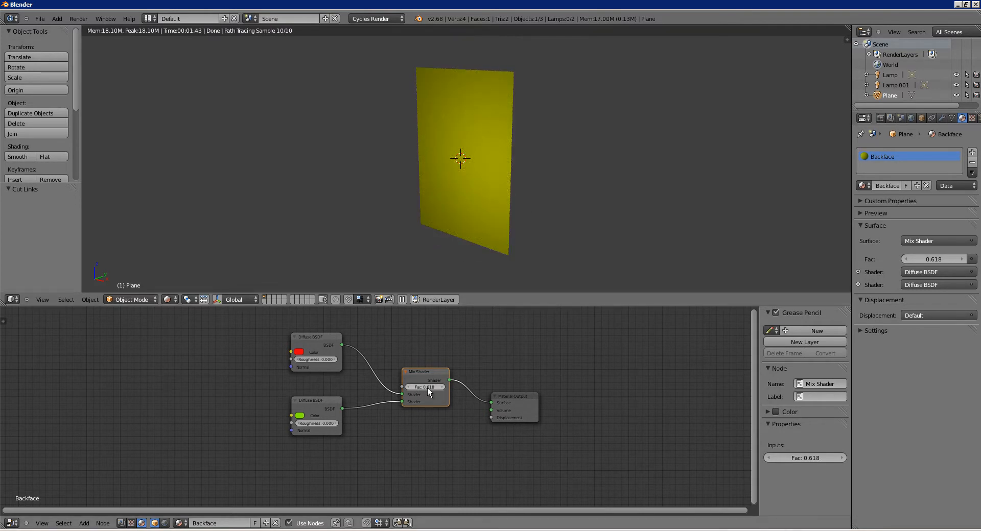
pyautogui.press('Return')
# Add a Geometry input node above the Mix Shader
pyautogui.moveTo(375, 335); pyautogui.dragTo(402, 343, button='middle')
pyautogui.hotkey('shift', 'a')
pyautogui.moveTo(389, 322)
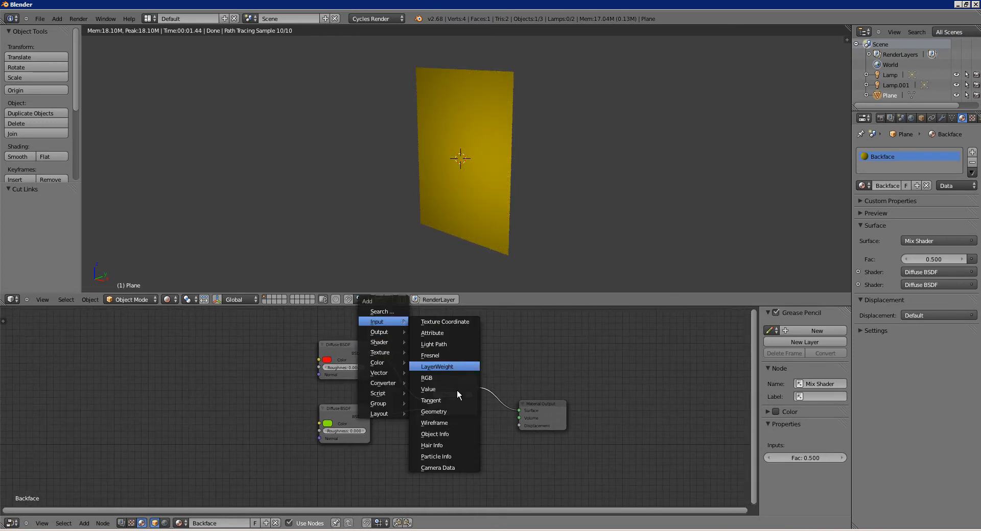
pyautogui.click(449, 409)
pyautogui.click(382, 312)
pyautogui.moveTo(405, 340); pyautogui.dragTo(406, 402, button='middle')
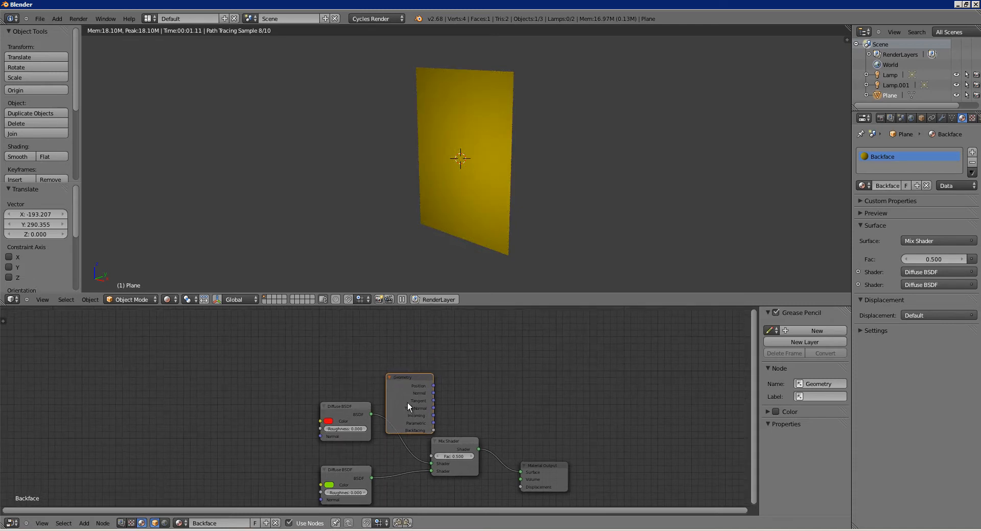
# Link the Geometry node's Backfacing output to the Mix Shader's Fac and swap its red and green shader inputs
pyautogui.moveTo(399, 395); pyautogui.dragTo(433, 455)
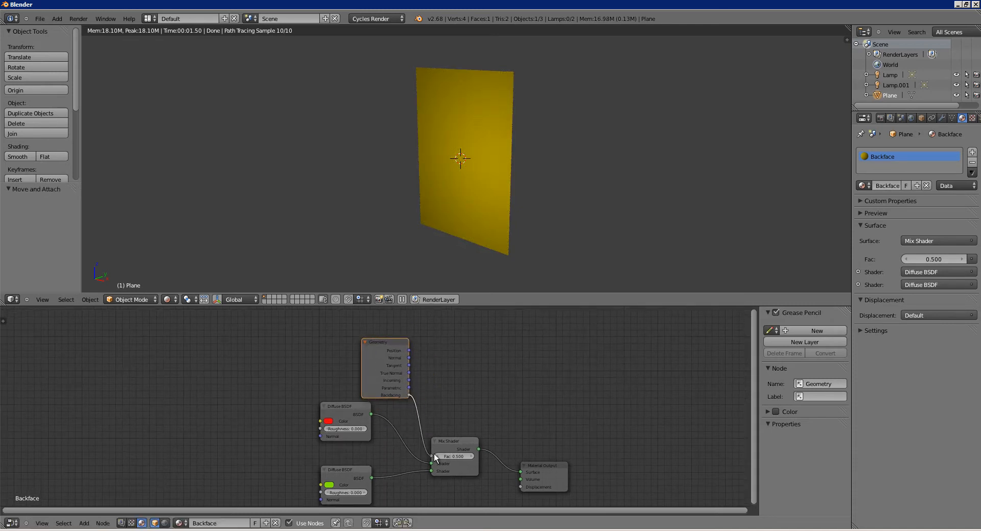
pyautogui.moveTo(449, 444); pyautogui.dragTo(452, 430, button='middle')
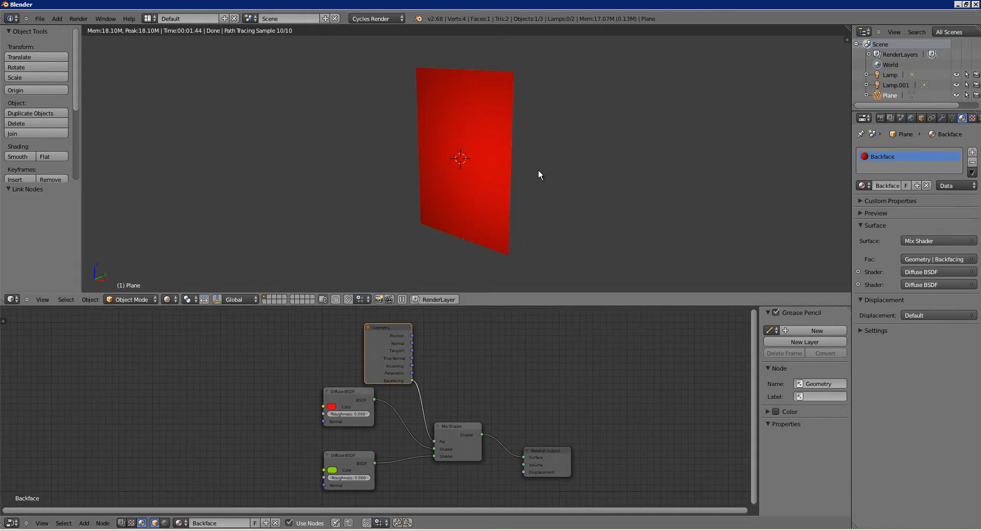
pyautogui.moveTo(519, 171)
pyautogui.mouseDown(button='middle')
pyautogui.moveTo(381, 175)
pyautogui.moveTo(521, 180)
pyautogui.moveTo(416, 190)
pyautogui.moveTo(504, 180)
pyautogui.mouseUp(button='middle')
pyautogui.moveTo(435, 449)
pyautogui.mouseDown()
pyautogui.moveTo(434, 458)
pyautogui.moveTo(434, 449)
pyautogui.mouseUp()
pyautogui.moveTo(564, 223); pyautogui.dragTo(520, 190, button='middle')
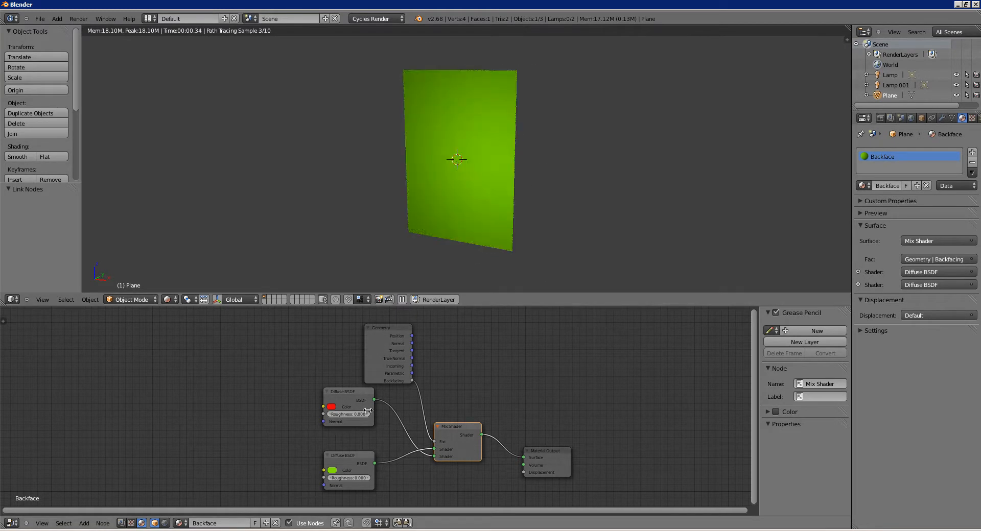
# Spread the two Diffuse BSDF nodes and the Geometry node apart for a clearer node layout
pyautogui.moveTo(345, 397)
pyautogui.mouseDown()
pyautogui.moveTo(308, 394)
pyautogui.moveTo(342, 393)
pyautogui.mouseUp()
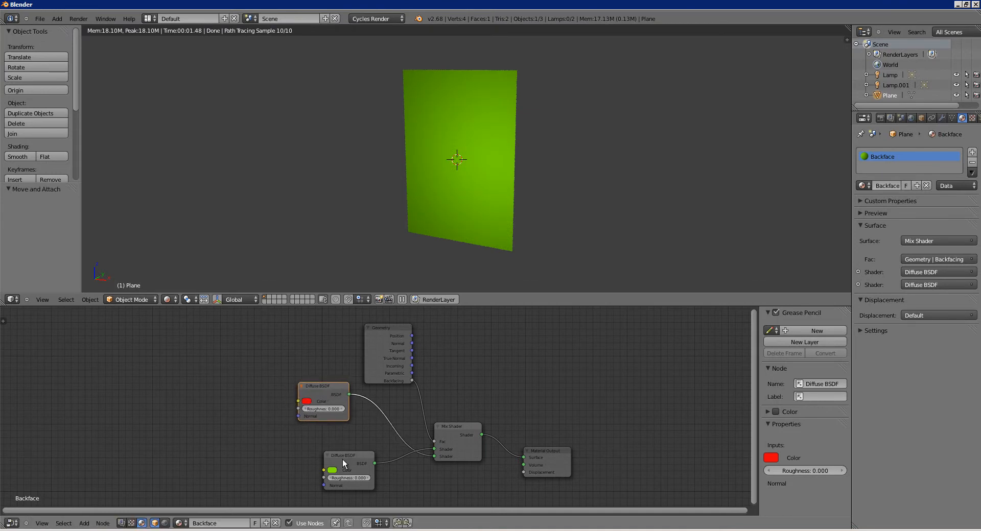
pyautogui.moveTo(345, 466); pyautogui.dragTo(324, 465)
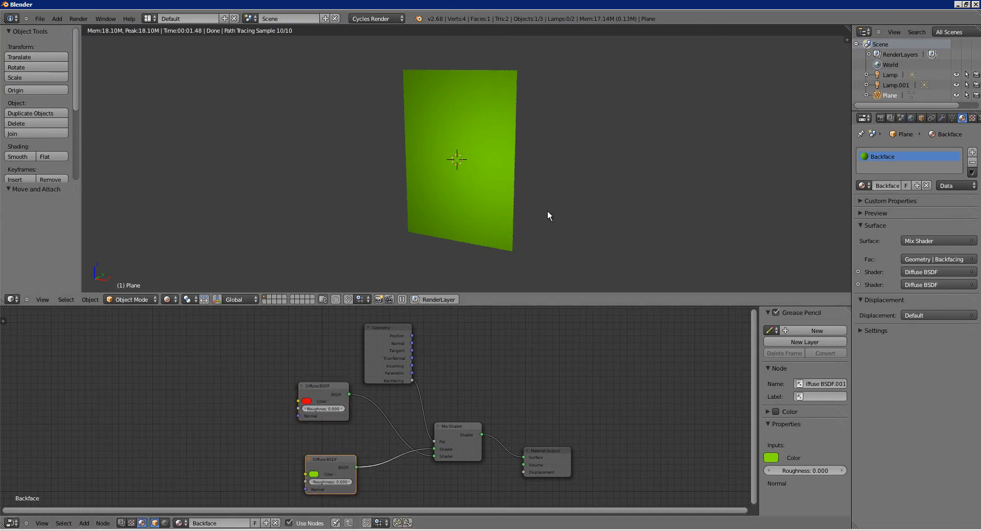
pyautogui.moveTo(547, 215); pyautogui.dragTo(517, 202, button='middle')
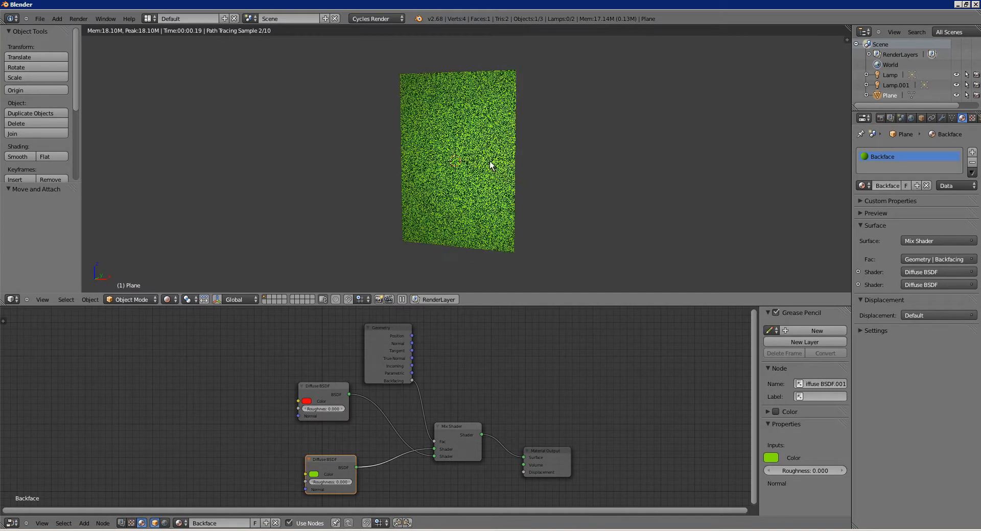
pyautogui.moveTo(492, 170)
pyautogui.mouseDown(button='middle')
pyautogui.moveTo(366, 188)
pyautogui.moveTo(497, 176)
pyautogui.mouseUp(button='middle')
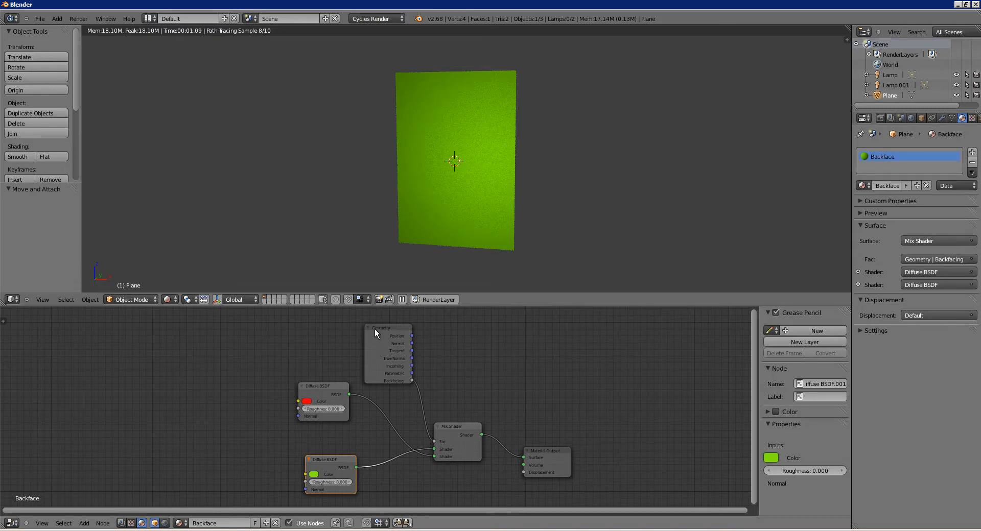
pyautogui.moveTo(401, 333); pyautogui.dragTo(396, 334)
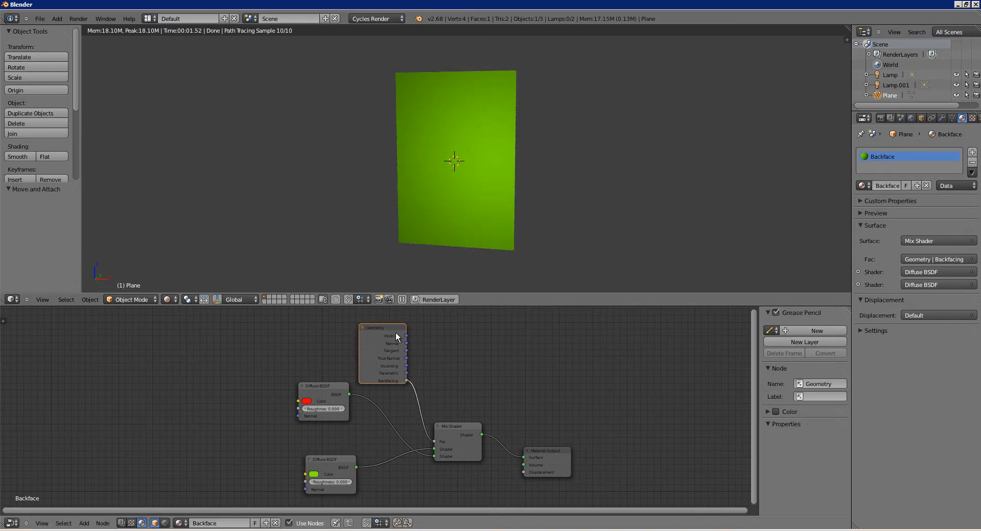
pyautogui.moveTo(442, 180); pyautogui.dragTo(493, 189, button='middle')
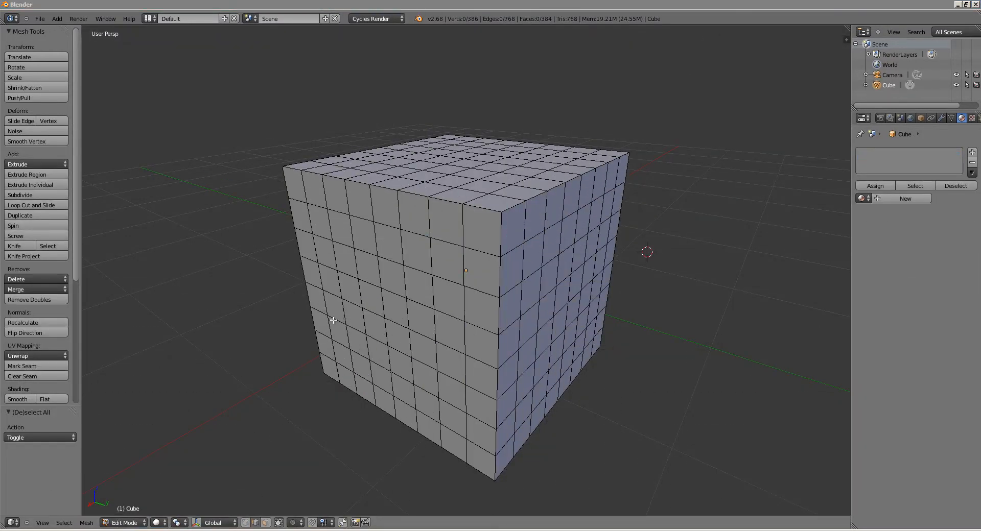
# Select a horizontal edge loop around the subdivided cube and clear the selection
pyautogui.moveTo(333, 320); pyautogui.dragTo(383, 320, button='middle')
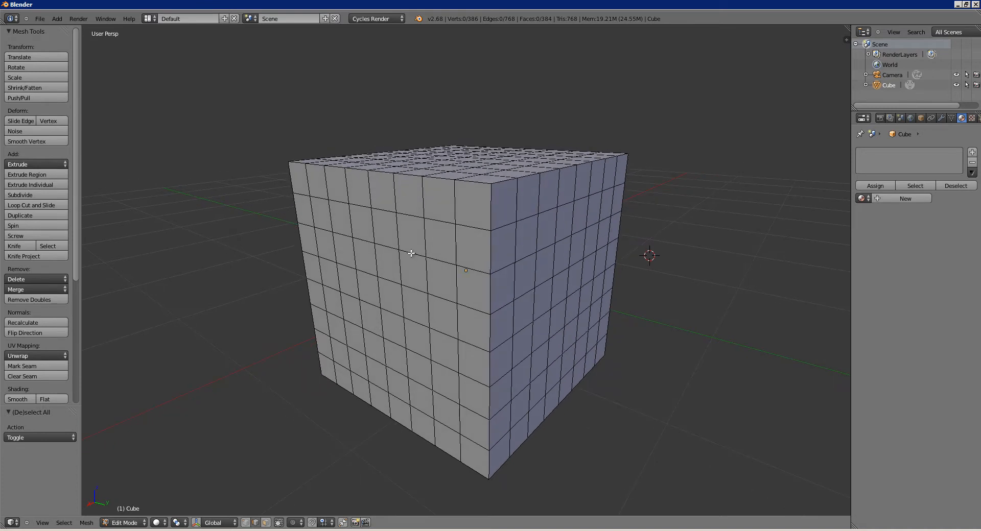
pyautogui.keyDown('alt'); pyautogui.rightClick(413, 254); pyautogui.keyUp('alt')
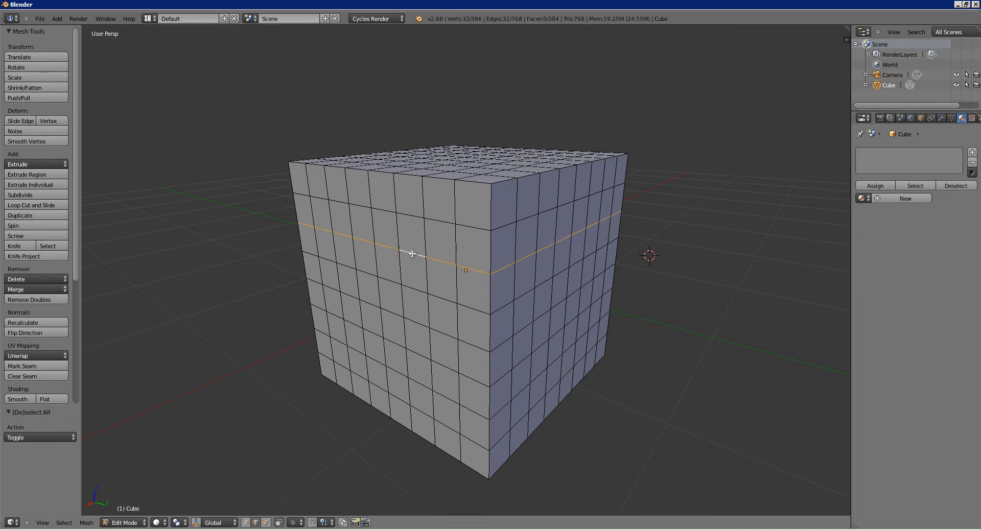
pyautogui.moveTo(415, 285); pyautogui.dragTo(435, 281, button='middle')
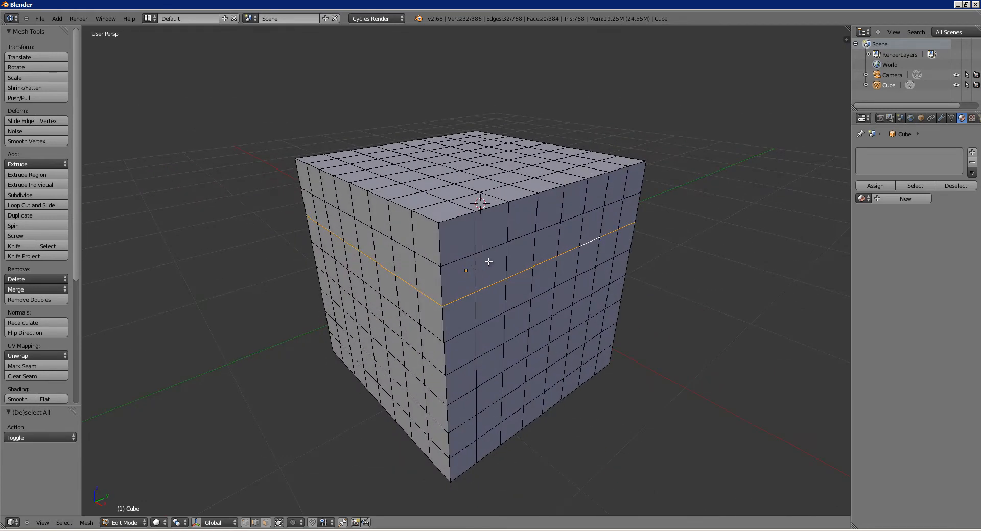
pyautogui.moveTo(489, 262); pyautogui.dragTo(469, 287, button='middle')
pyautogui.press('a')
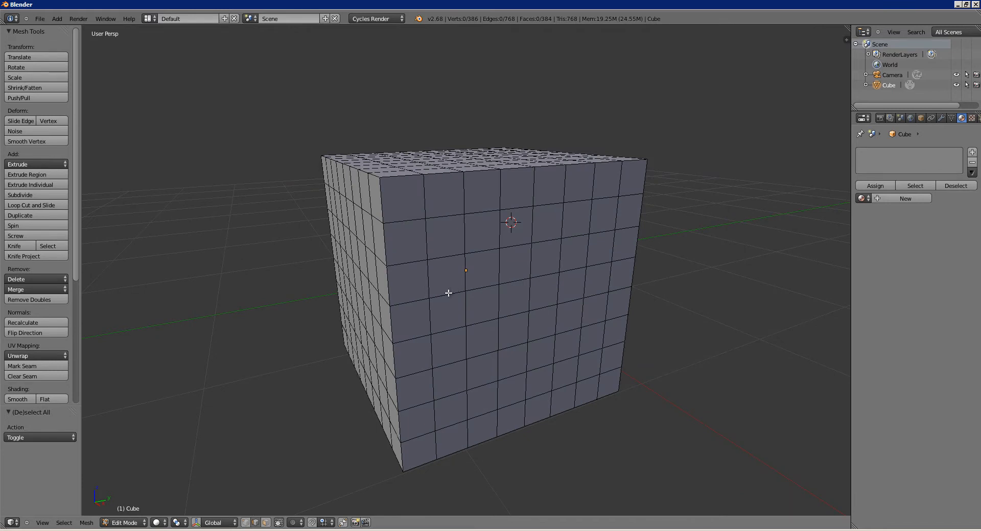
# Clear a first edge ring selection and select the ring of parallel edges running up the cube's side and across its top
pyautogui.keyDown('ctrl'); pyautogui.keyDown('alt'); pyautogui.rightClick(447, 294); pyautogui.keyUp('alt'); pyautogui.keyUp('ctrl')
pyautogui.moveTo(481, 285); pyautogui.dragTo(439, 284, button='middle')
pyautogui.press('a')
pyautogui.keyDown('ctrl'); pyautogui.keyDown('alt'); pyautogui.rightClick(435, 254); pyautogui.keyUp('alt'); pyautogui.keyUp('ctrl')
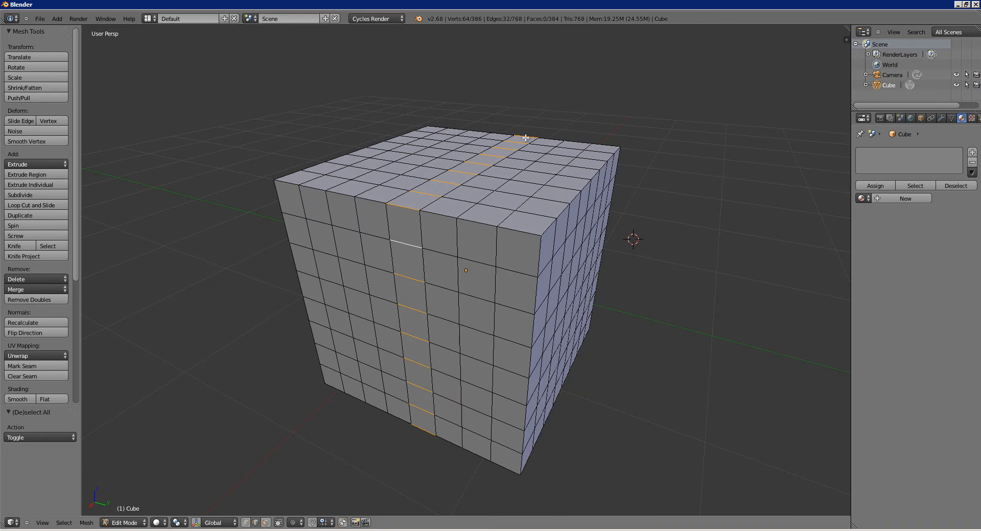
# Select a horizontal edge loop in the cube's upper half and replace it with an edge ring
pyautogui.moveTo(427, 342); pyautogui.dragTo(429, 306, button='middle')
pyautogui.keyDown('alt'); pyautogui.rightClick(413, 265); pyautogui.keyUp('alt')
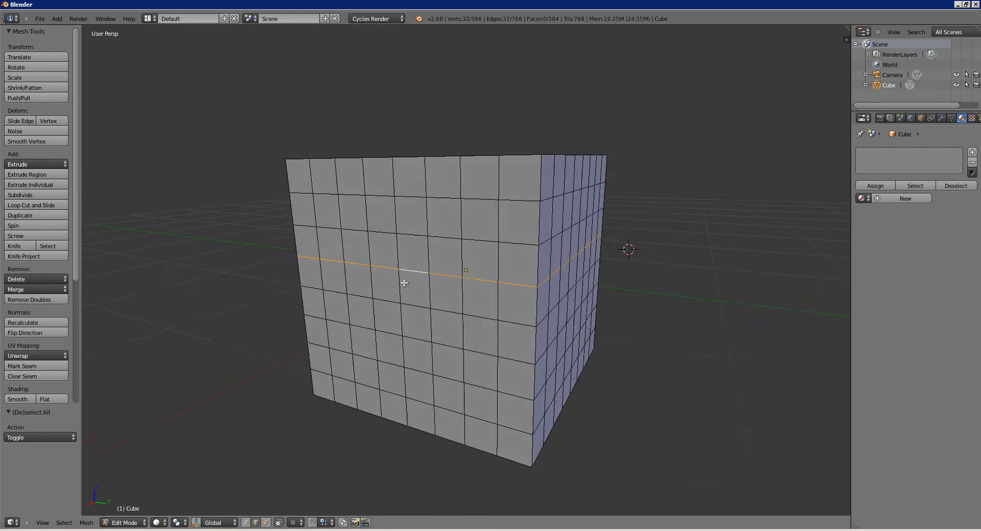
pyautogui.moveTo(411, 266); pyautogui.dragTo(403, 267, button='middle')
pyautogui.keyDown('alt'); pyautogui.rightClick(403, 261); pyautogui.keyUp('alt')
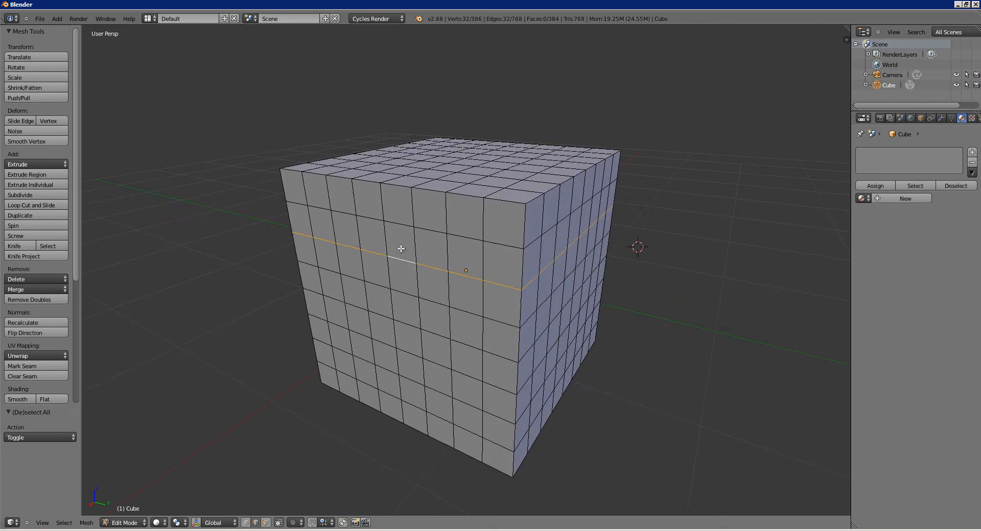
pyautogui.keyDown('ctrl'); pyautogui.keyDown('alt'); pyautogui.rightClick(398, 223); pyautogui.keyUp('alt'); pyautogui.keyUp('ctrl')
pyautogui.moveTo(396, 225); pyautogui.dragTo(408, 252, button='middle')
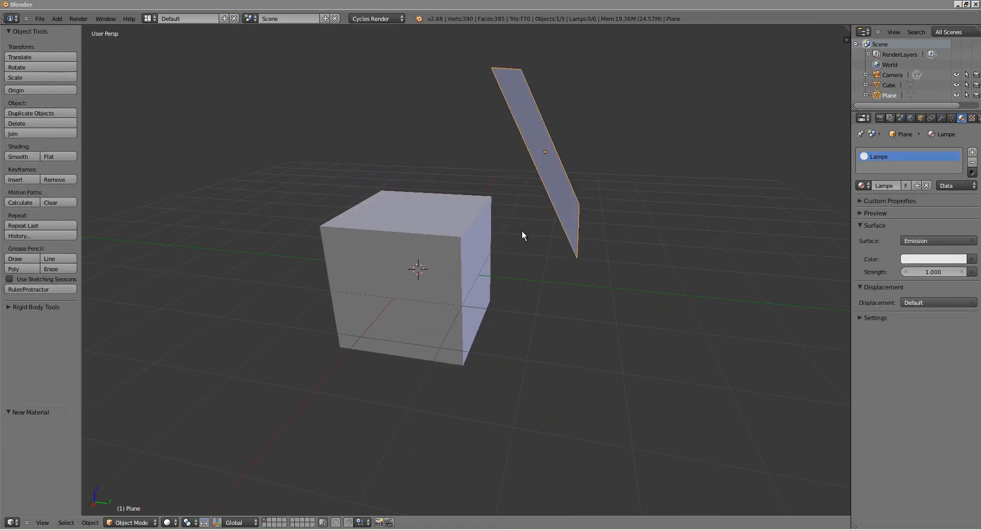
# Set the surface shader of the plane's Lampe material to Emission
pyautogui.moveTo(515, 238)
pyautogui.mouseDown(button='middle')
pyautogui.moveTo(488, 251)
pyautogui.moveTo(519, 238)
pyautogui.mouseUp(button='middle')
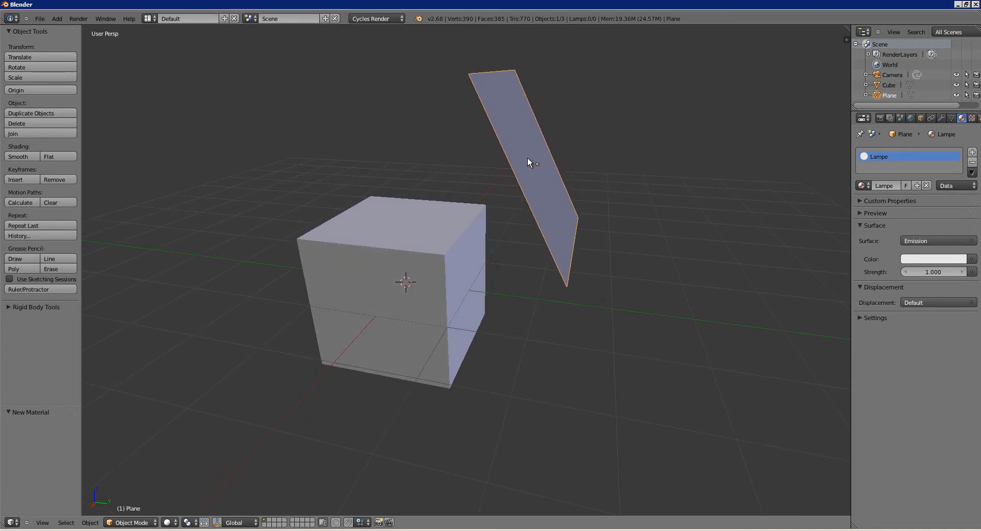
pyautogui.moveTo(508, 203); pyautogui.dragTo(481, 187, button='middle')
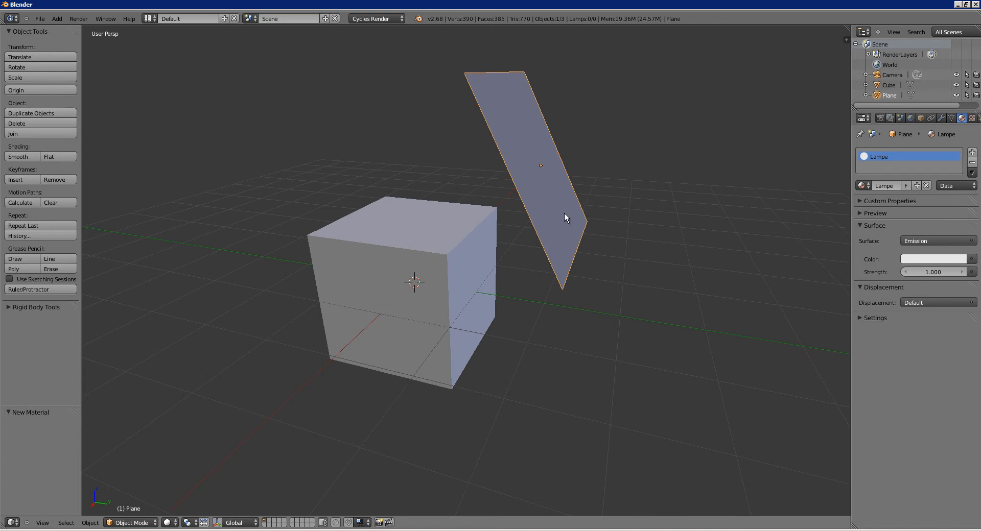
pyautogui.click(924, 240)
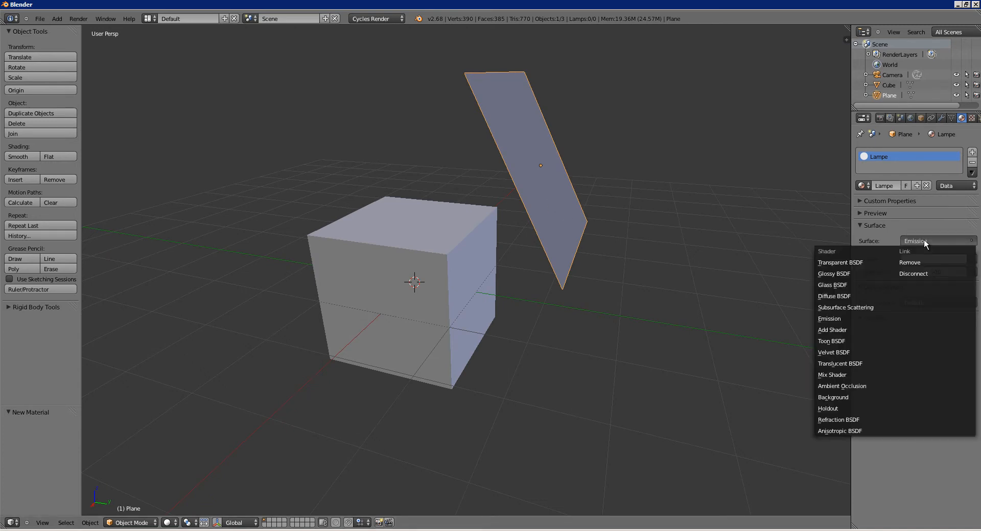
pyautogui.click(838, 318)
# Set the viewport shading to Rendered and inspect the plane lighting the cube
pyautogui.moveTo(598, 198); pyautogui.dragTo(214, 485, button='middle')
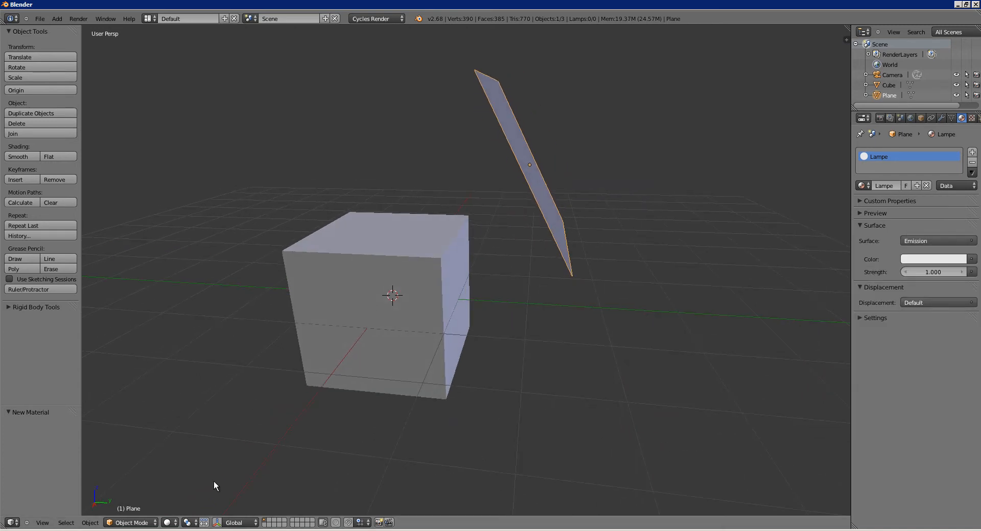
pyautogui.click(168, 523)
pyautogui.click(184, 448)
pyautogui.moveTo(470, 285)
pyautogui.mouseDown(button='middle')
pyautogui.moveTo(482, 171)
pyautogui.moveTo(480, 247)
pyautogui.moveTo(451, 248)
pyautogui.moveTo(438, 221)
pyautogui.moveTo(545, 169)
pyautogui.moveTo(485, 197)
pyautogui.moveTo(537, 203)
pyautogui.moveTo(461, 226)
pyautogui.moveTo(463, 240)
pyautogui.moveTo(526, 170)
pyautogui.moveTo(732, 168)
pyautogui.mouseUp(button='middle')
pyautogui.scroll(1, 470, 154)
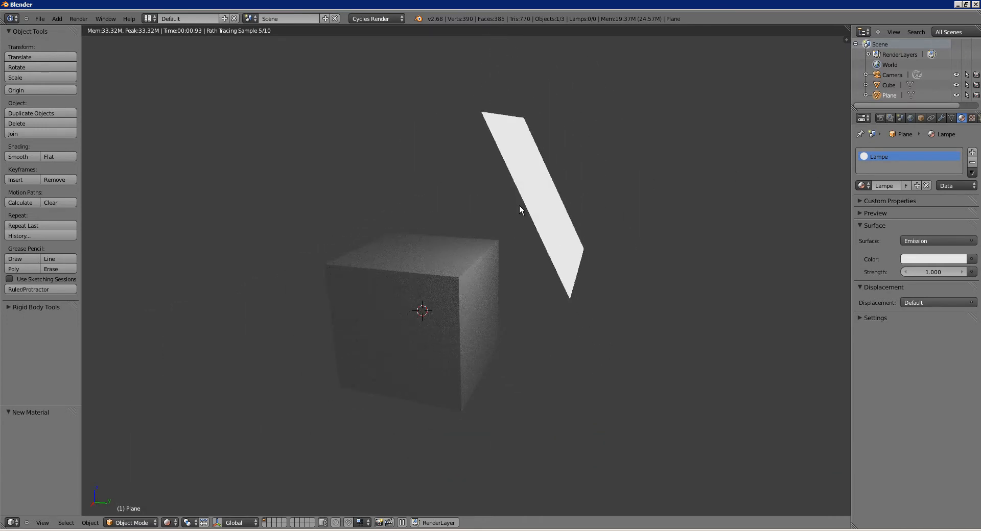
pyautogui.moveTo(501, 245); pyautogui.dragTo(541, 232, button='middle')
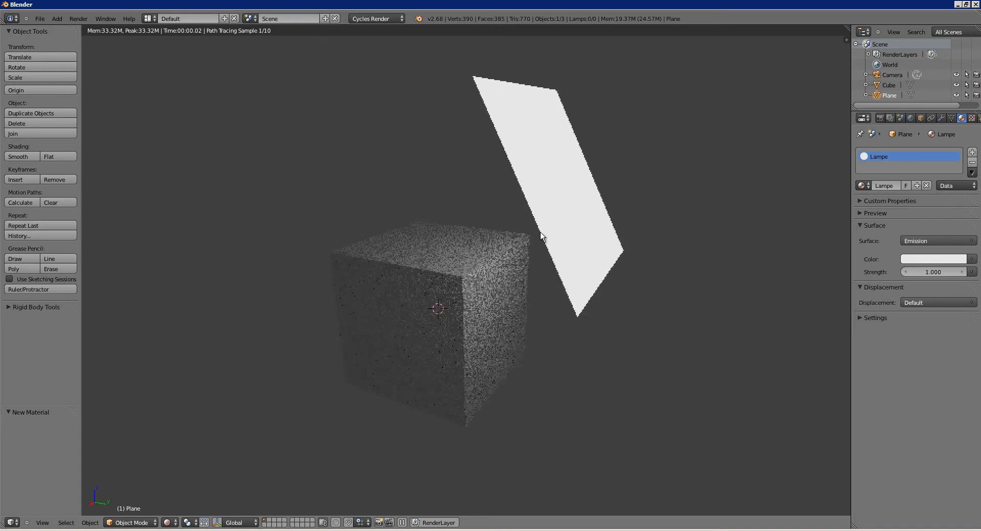
# Turn off Camera under the emitting plane's Ray Visibility settings and inspect the lit cube from other angles
pyautogui.click(921, 118)
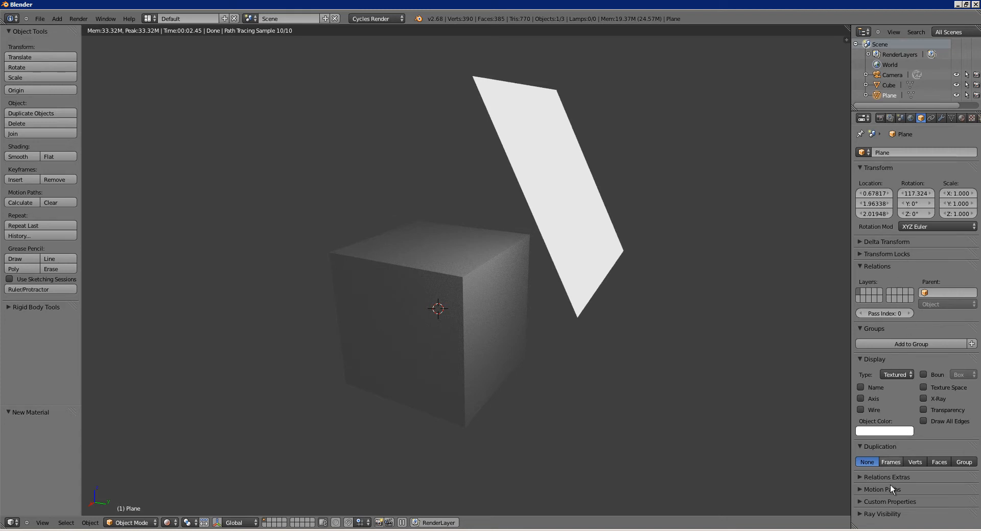
pyautogui.click(887, 515)
pyautogui.scroll(-2, 884, 493)
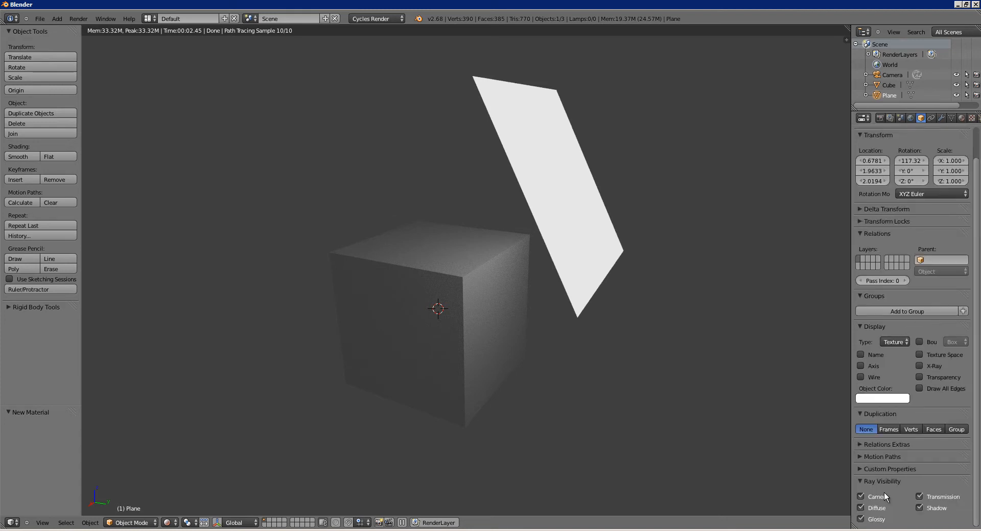
pyautogui.click(861, 496)
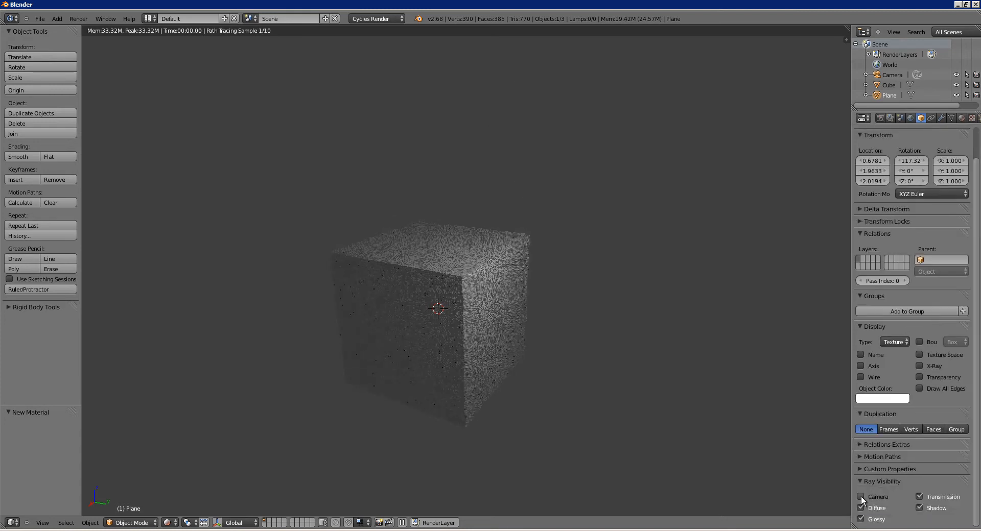
pyautogui.moveTo(463, 318); pyautogui.dragTo(536, 259, button='middle')
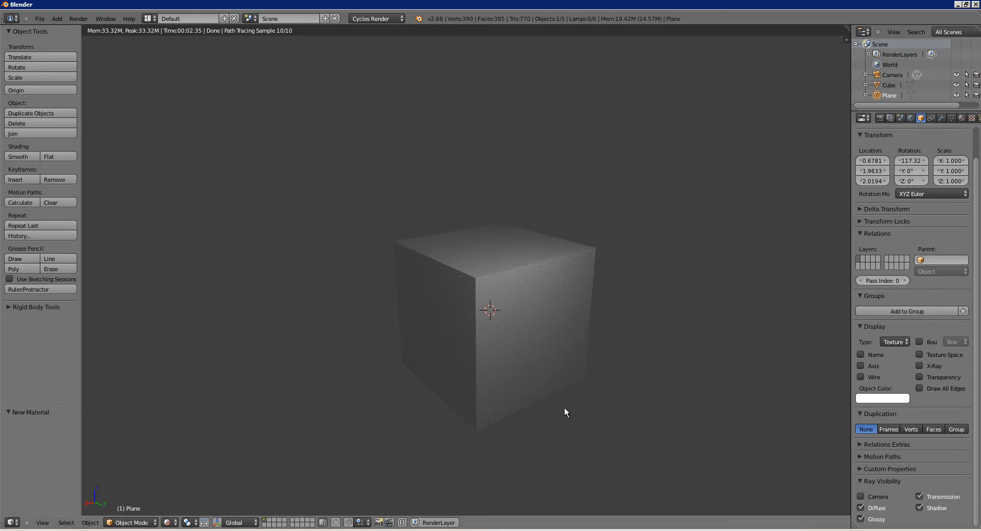
pyautogui.moveTo(564, 407); pyautogui.dragTo(536, 361, button='middle')
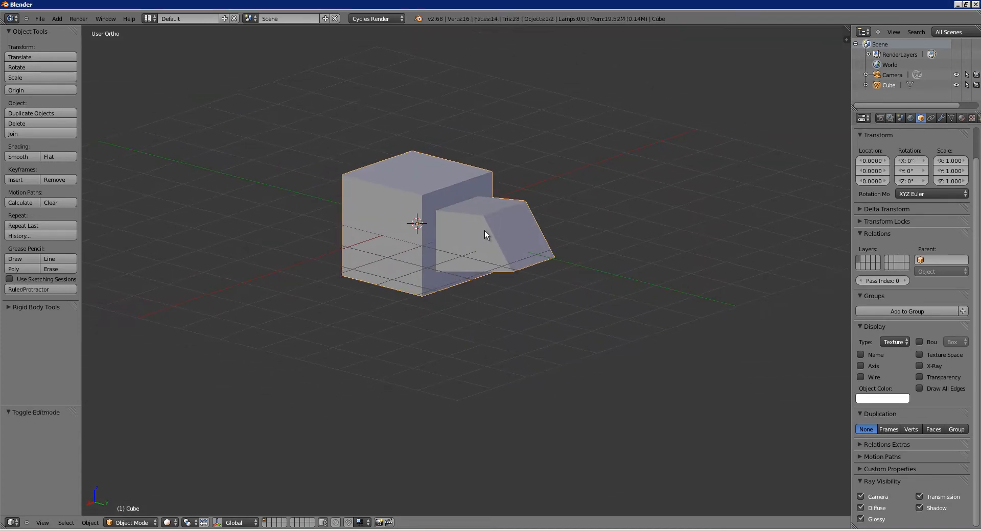
# Enter Edit Mode on the cube and select the slanted end face of its extrusion
pyautogui.scroll(-2, 485, 231)
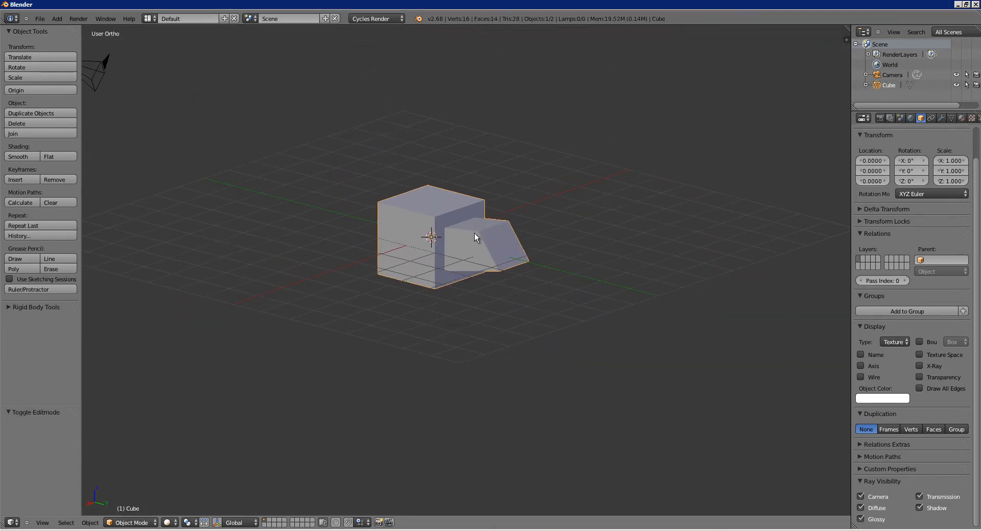
pyautogui.moveTo(474, 233); pyautogui.dragTo(430, 256, button='middle')
pyautogui.scroll(2, 462, 247)
pyautogui.press('Tab')
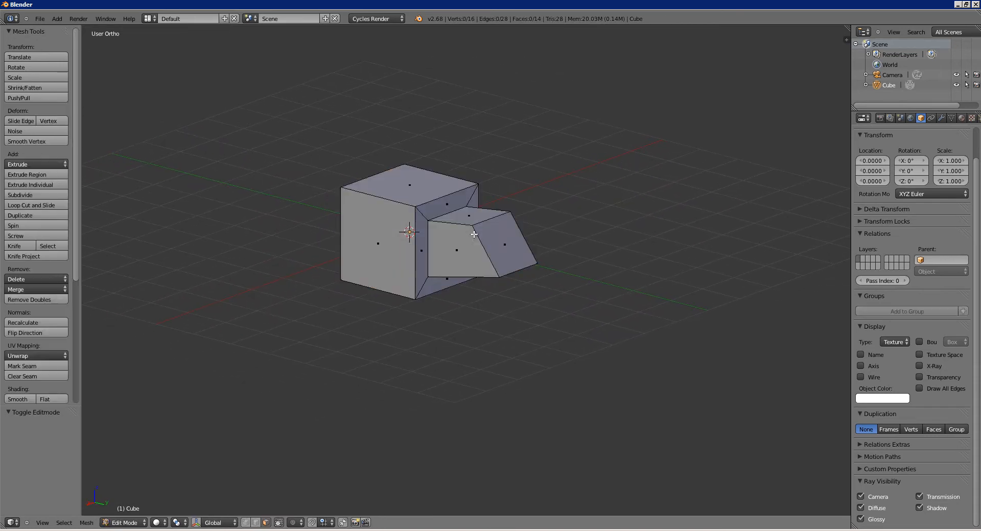
pyautogui.rightClick(501, 243)
pyautogui.moveTo(501, 243); pyautogui.dragTo(488, 251, button='middle')
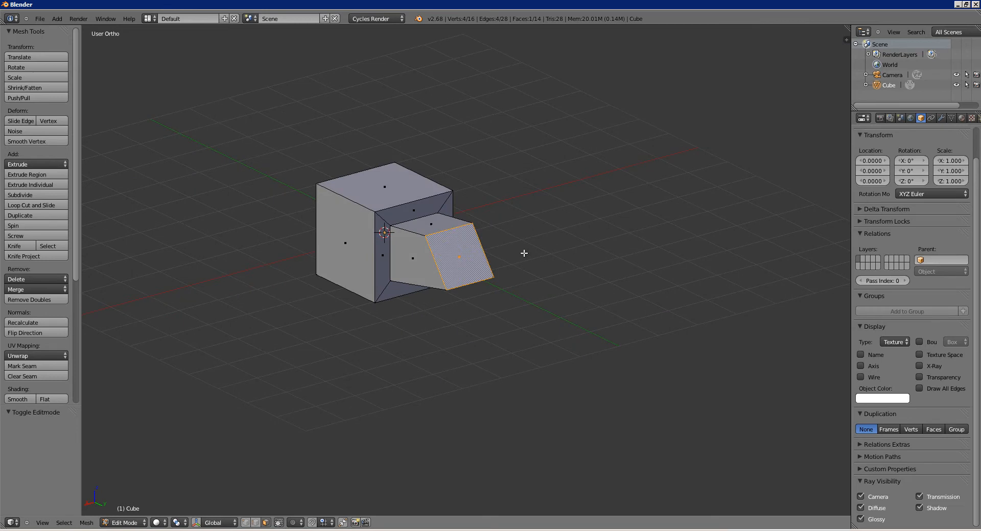
# Align the view to the selected slanted face and centre the model
pyautogui.press('shift+KP_7')
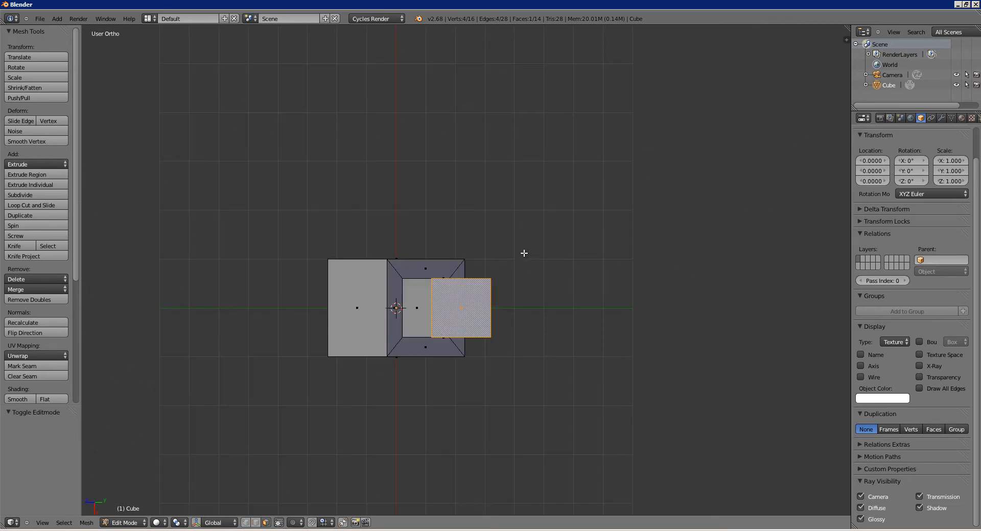
pyautogui.keyDown('shift'); pyautogui.moveTo(437, 314); pyautogui.dragTo(398, 260, button='middle'); pyautogui.keyUp('shift')
pyautogui.scroll(3, 416, 244)
pyautogui.keyDown('shift'); pyautogui.moveTo(324, 164); pyautogui.dragTo(373, 174, button='middle'); pyautogui.keyUp('shift')
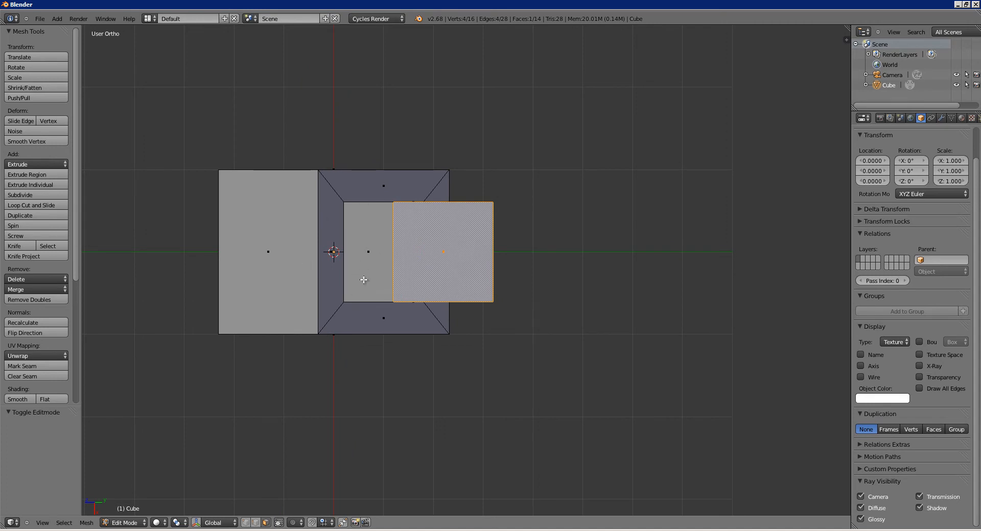
# Select the cube's top face and align the view to it
pyautogui.rightClick(278, 264)
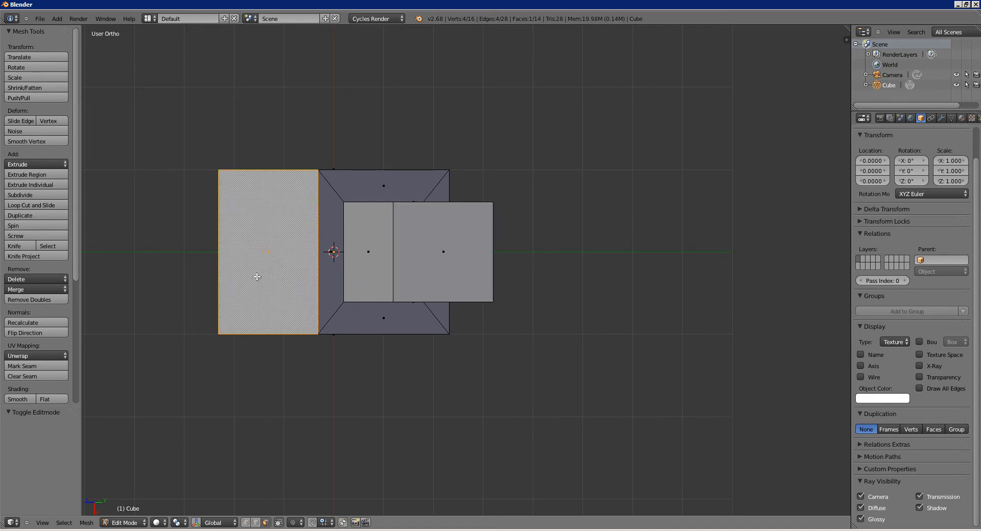
pyautogui.moveTo(257, 276); pyautogui.dragTo(274, 288, button='middle')
pyautogui.press('shift+KP_7')
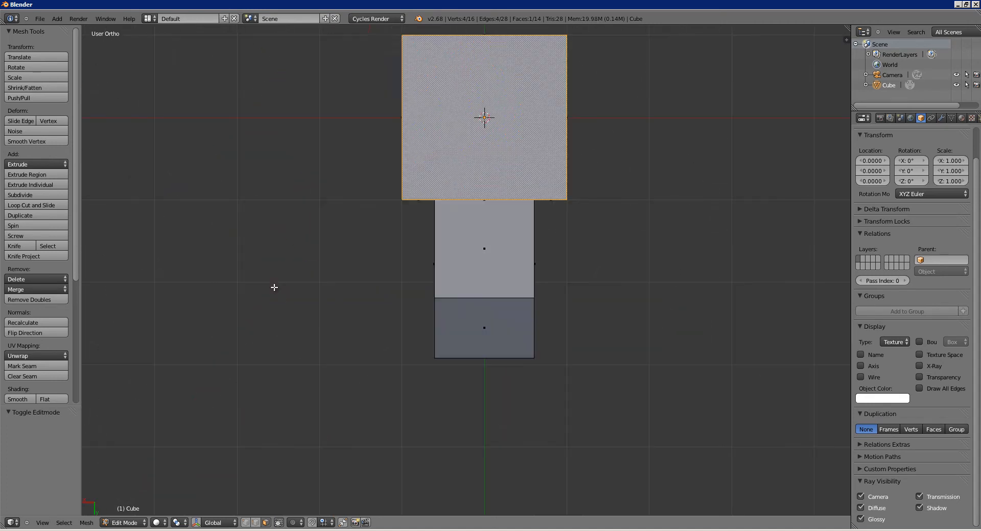
pyautogui.keyDown('shift'); pyautogui.moveTo(479, 127); pyautogui.dragTo(442, 267, button='middle'); pyautogui.keyUp('shift')
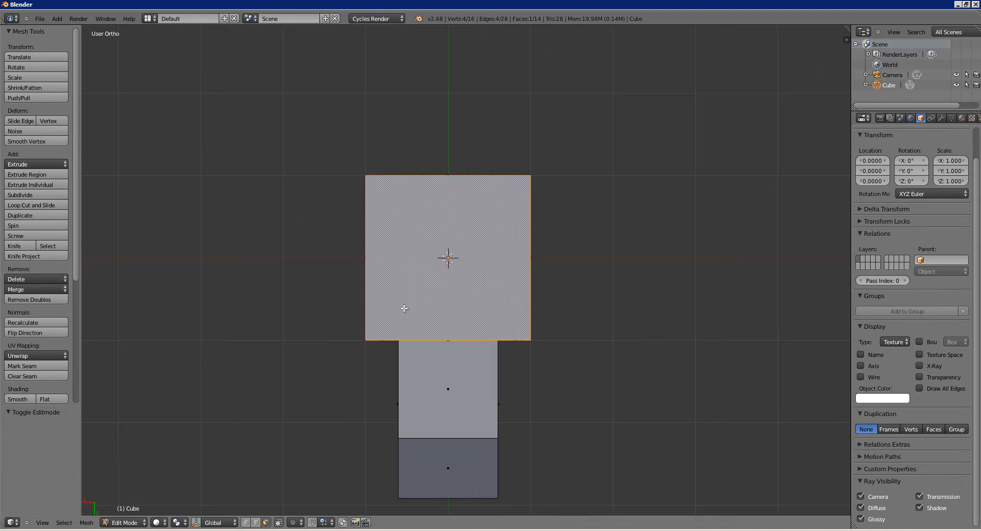
# Align the view to the extrusion's slanted end face again and look at the model from a rolled angle
pyautogui.moveTo(409, 329); pyautogui.dragTo(385, 139, button='middle')
pyautogui.scroll(-1, 428, 249)
pyautogui.press('shift+KP_7')
pyautogui.keyDown('ctrl'); pyautogui.moveTo(390, 176); pyautogui.dragTo(542, 253, button='middle'); pyautogui.keyUp('ctrl')
pyautogui.moveTo(422, 278); pyautogui.dragTo(388, 292, button='middle')
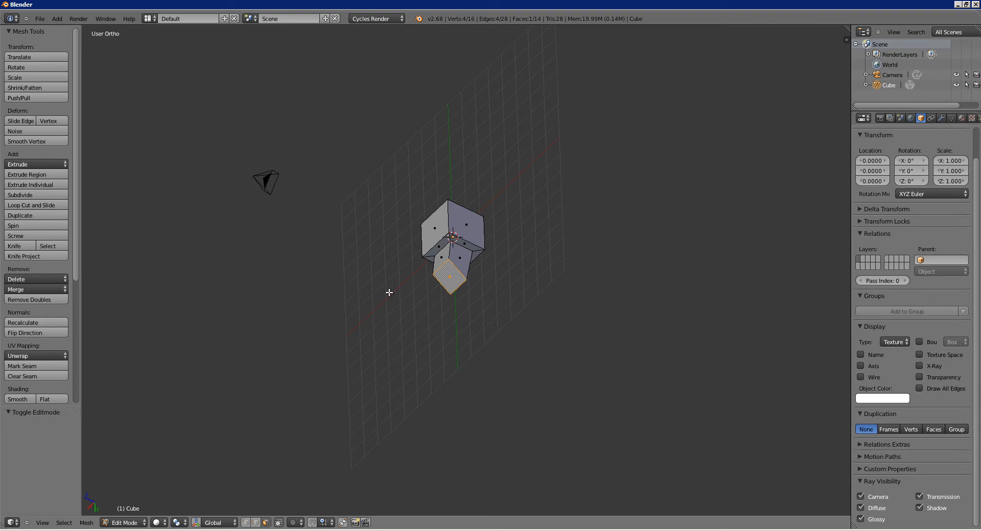
# Reset the tilted view through the front view and look at the model upright from an angle
pyautogui.press('KP_1')
pyautogui.moveTo(573, 198); pyautogui.dragTo(444, 223, button='middle')
pyautogui.moveTo(444, 223)
pyautogui.keyDown('ctrl'); pyautogui.mouseDown(button='middle')
pyautogui.moveTo(506, 210)
pyautogui.moveTo(457, 222)
pyautogui.mouseUp(button='middle'); pyautogui.keyUp('ctrl')
pyautogui.keyDown('shift'); pyautogui.moveTo(414, 193); pyautogui.dragTo(419, 279, button='middle'); pyautogui.keyUp('shift')
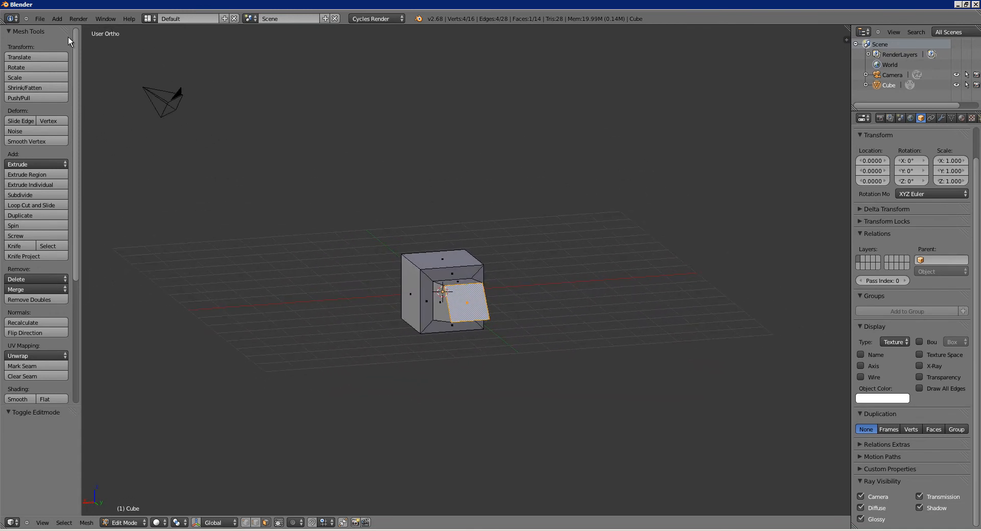
# Set new objects to align to View in the Editing user preferences and close the preferences
pyautogui.click(39, 19)
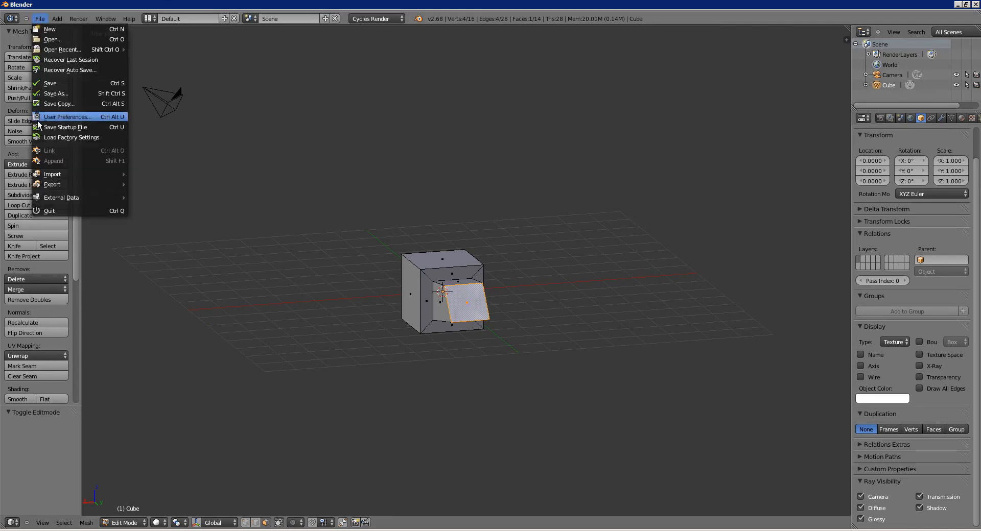
pyautogui.click(62, 122)
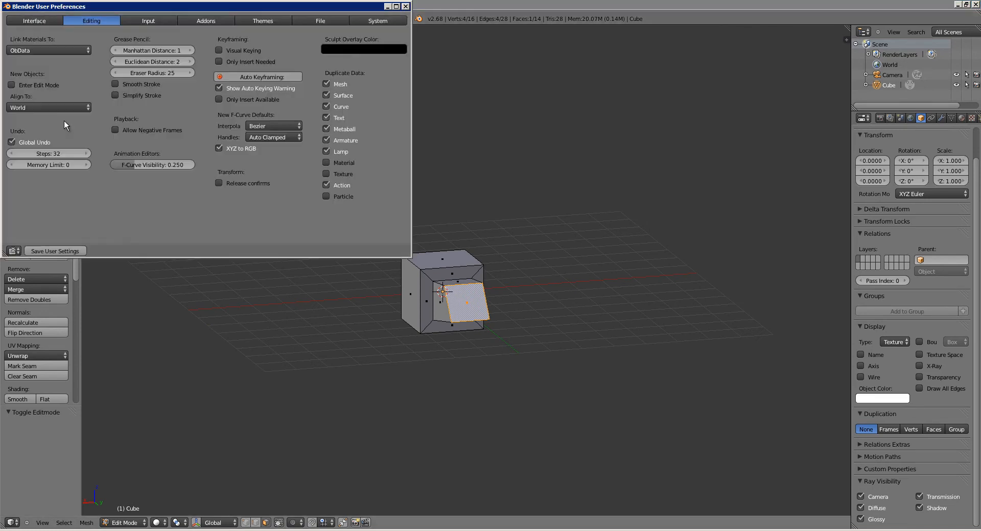
pyautogui.click(16, 106)
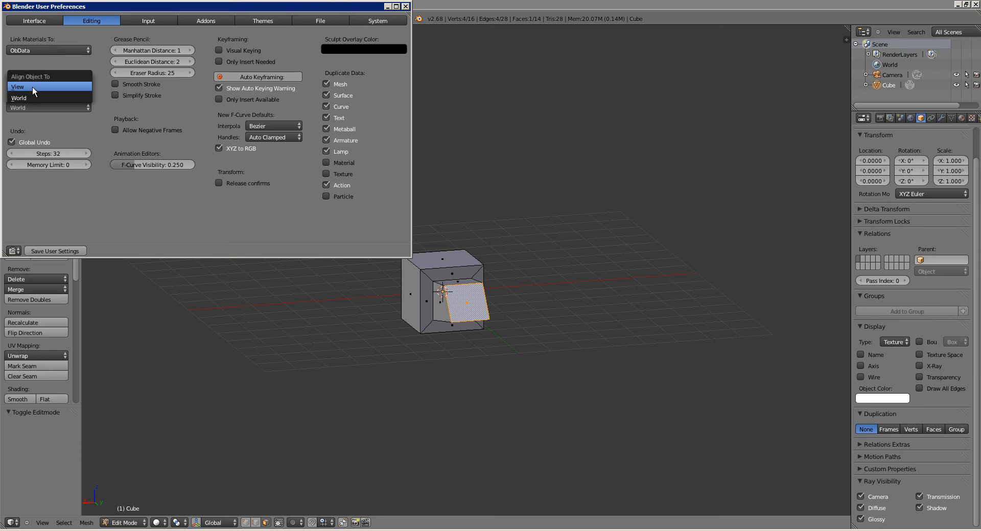
pyautogui.click(33, 87)
pyautogui.click(405, 6)
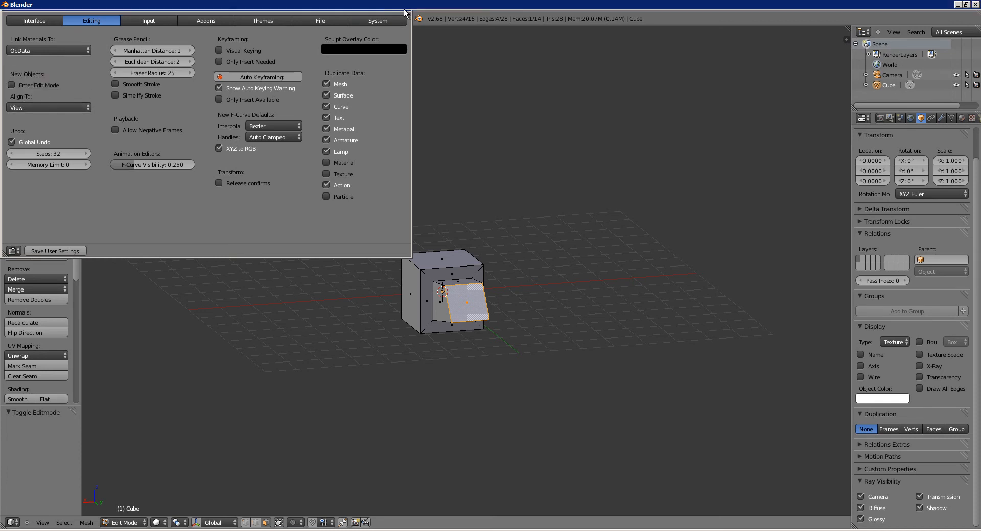
# Add a separate cube in Object Mode, move it by about X -4.15, Y 1.52, Z 2.94, and delete it
pyautogui.press('Tab')
pyautogui.hotkey('shift', 'a')
pyautogui.moveTo(402, 236)
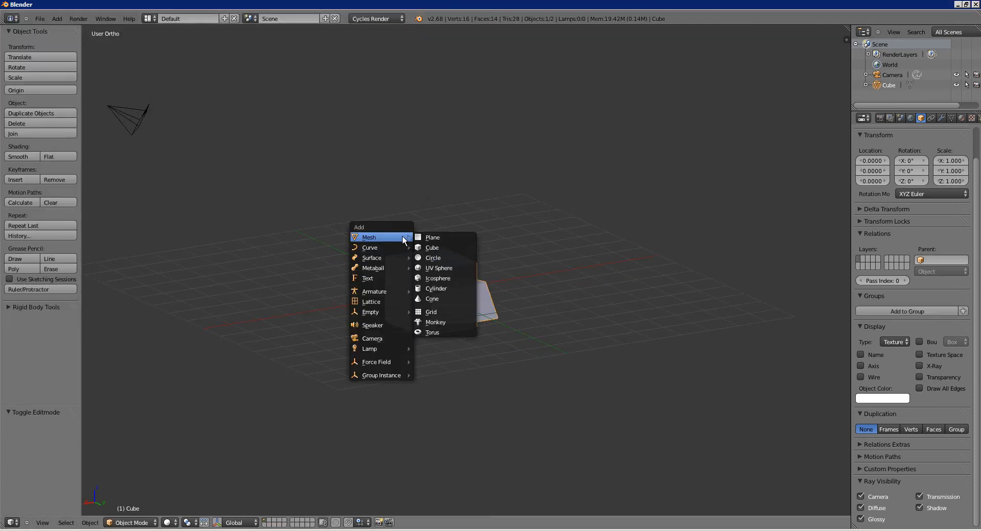
pyautogui.click(428, 246)
pyautogui.press('g')
pyautogui.click(592, 124)
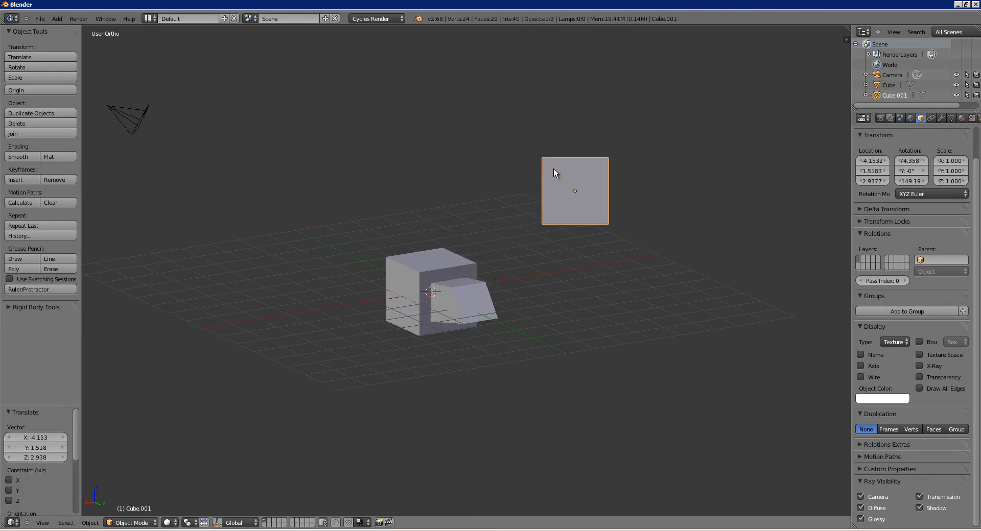
pyautogui.moveTo(583, 220); pyautogui.dragTo(505, 218, button='middle')
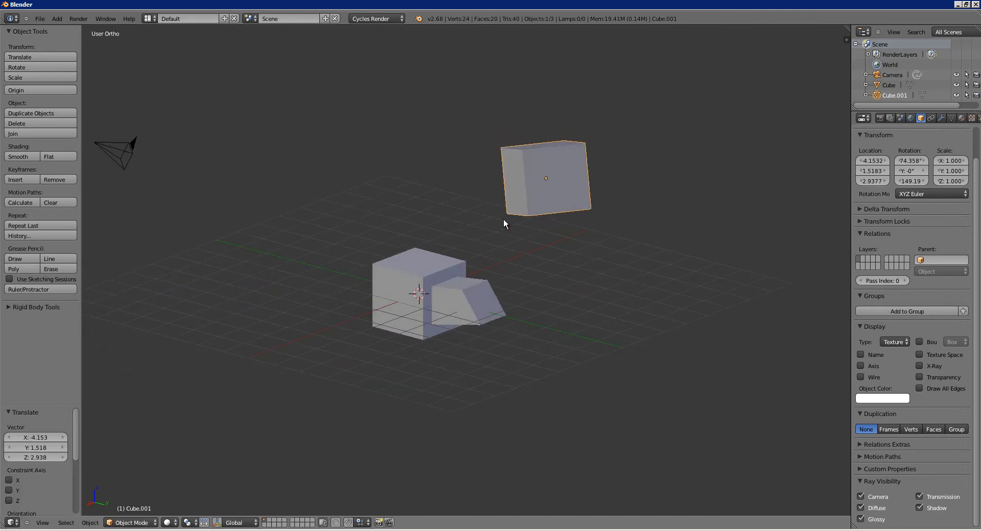
pyautogui.press('Delete')
# Align the view to the slanted end face in Edit Mode and add a cube with radius 1.000 to the mesh
pyautogui.keyDown('shift'); pyautogui.moveTo(469, 297); pyautogui.dragTo(407, 252, button='middle'); pyautogui.keyUp('shift')
pyautogui.rightClick(425, 281)
pyautogui.press('Tab')
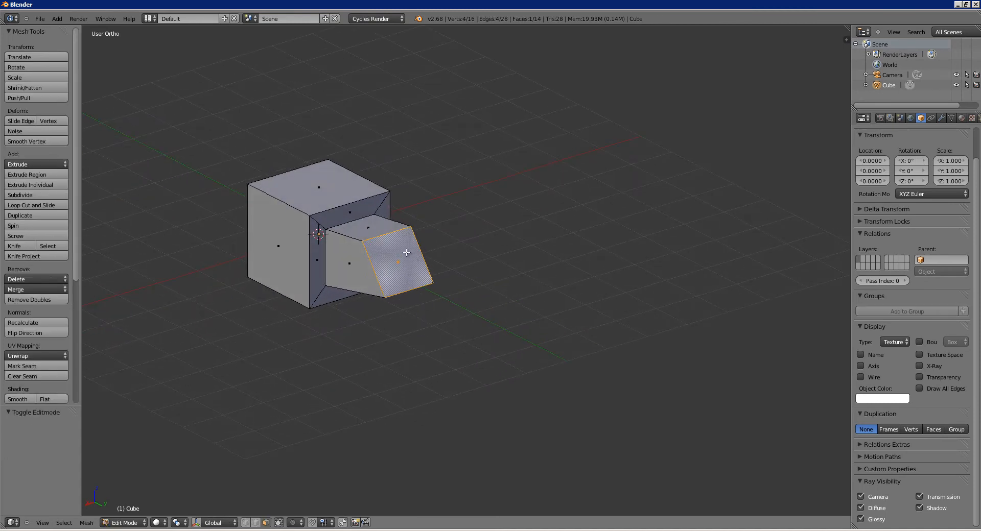
pyautogui.press('shift+KP_7')
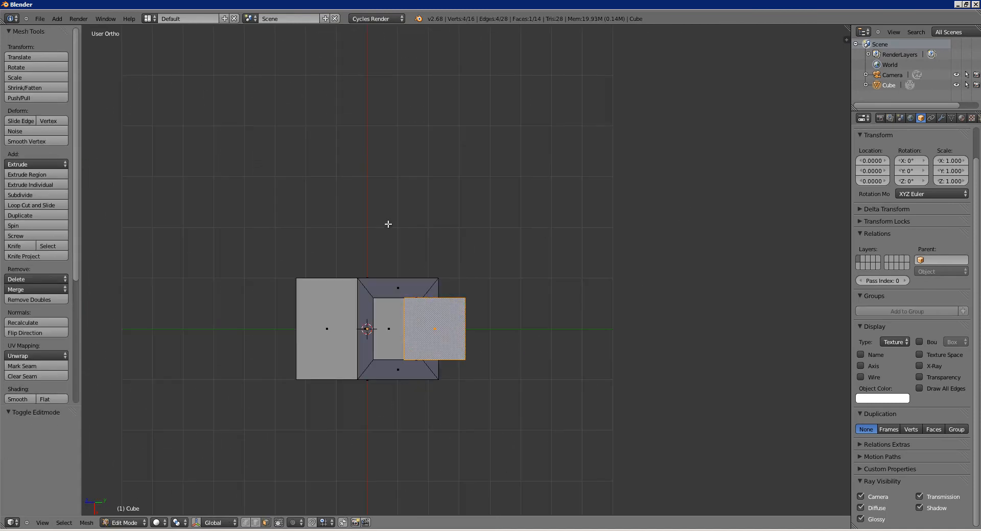
pyautogui.keyDown('shift'); pyautogui.scroll(-1, 387, 223); pyautogui.keyUp('shift')
pyautogui.hotkey('shift', 'a')
pyautogui.click(306, 201)
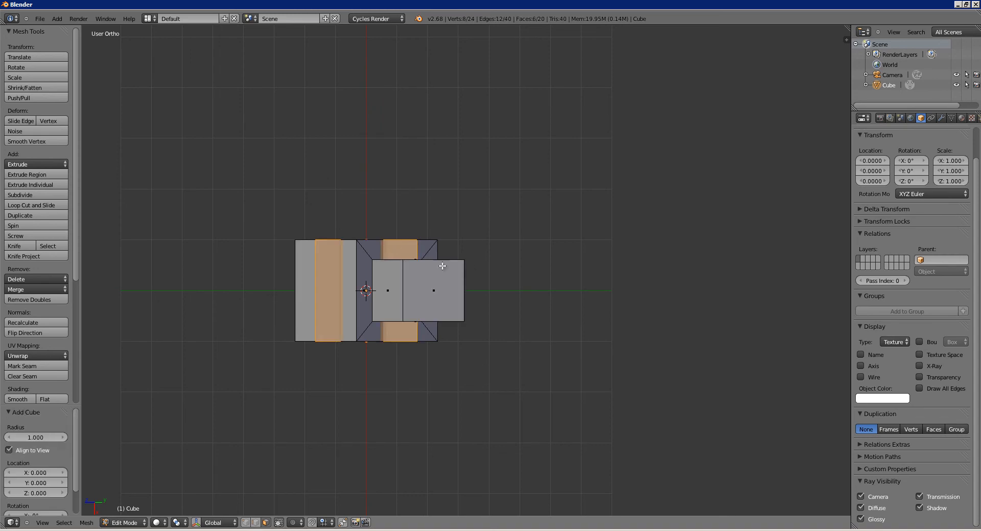
# Move the added cube 4.765 units along the global Y axis, clear of the slanted extrusion
pyautogui.press('Tab')
pyautogui.moveTo(459, 253); pyautogui.dragTo(528, 251, button='middle')
pyautogui.press('KP_1')
pyautogui.moveTo(685, 219); pyautogui.dragTo(346, 285, button='middle')
pyautogui.press('Tab')
pyautogui.press('g')
pyautogui.press('y')
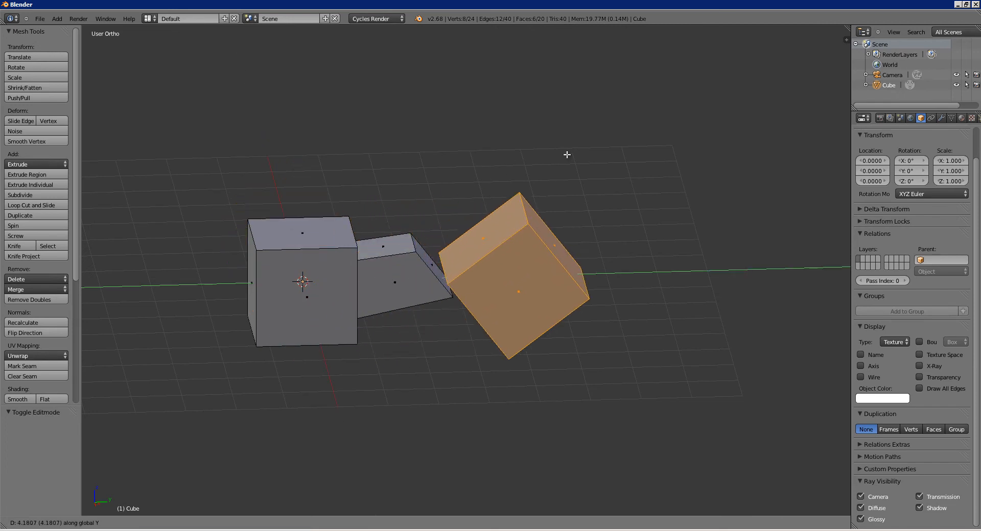
pyautogui.click(567, 155)
pyautogui.scroll(6, 452, 234)
pyautogui.keyDown('shift'); pyautogui.moveTo(452, 234); pyautogui.dragTo(554, 224, button='middle'); pyautogui.keyUp('shift')
pyautogui.rightClick(306, 210)
pyautogui.press('g')
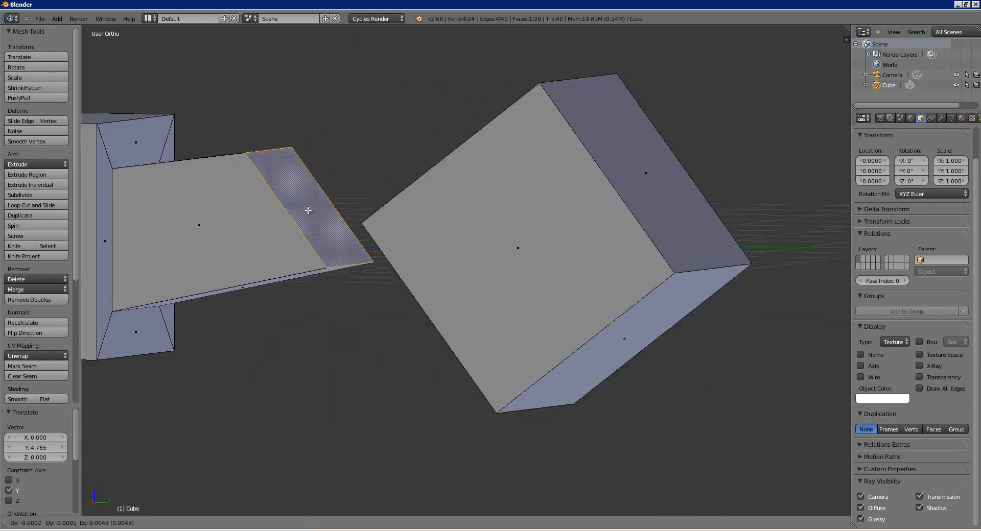
pyautogui.rightClick(418, 175)
# Compare the added cube's orientation with the slanted end face in Object Mode and Edit Mode
pyautogui.scroll(-4, 378, 254)
pyautogui.press('Tab')
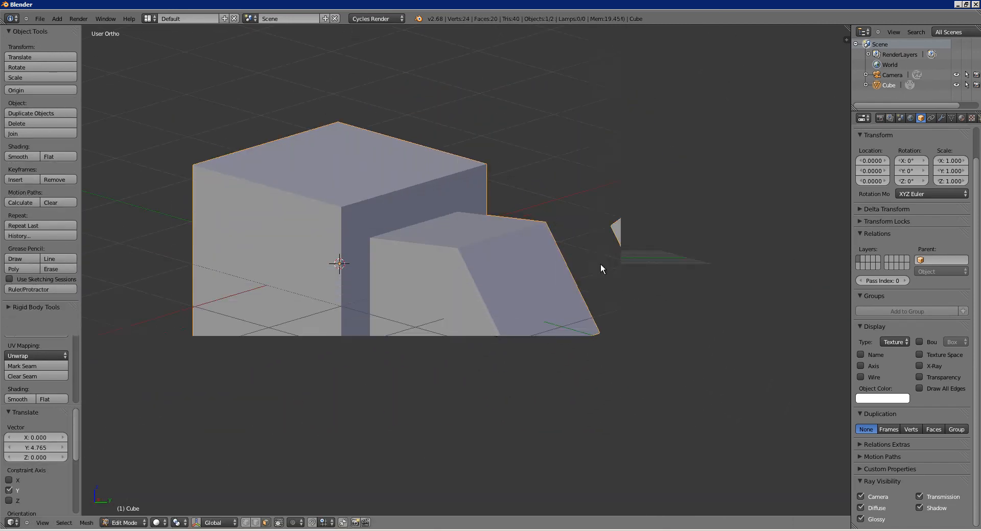
pyautogui.moveTo(599, 263); pyautogui.dragTo(547, 278, button='middle')
pyautogui.press('Tab')
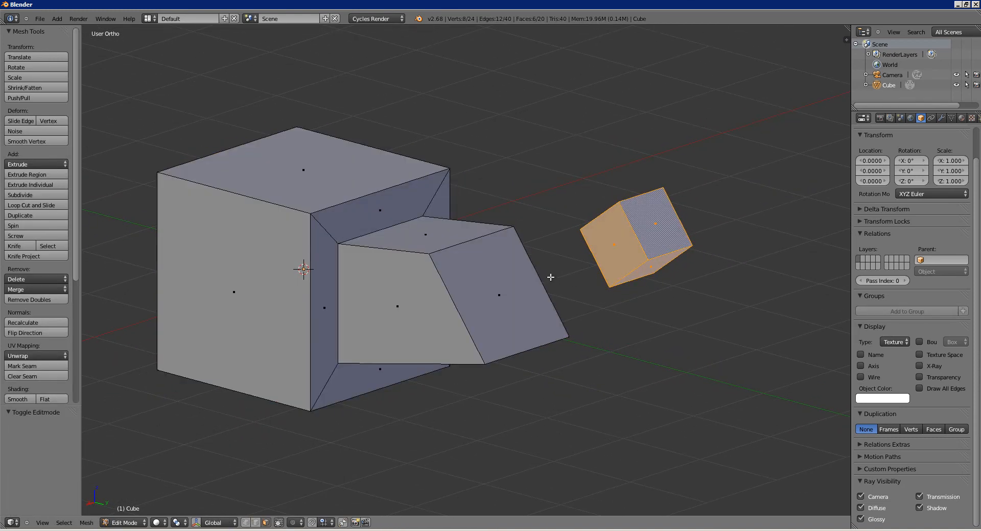
# Try linked selection on the small cube and the extruded block in turn, clearing the selection each time
pyautogui.press('a')
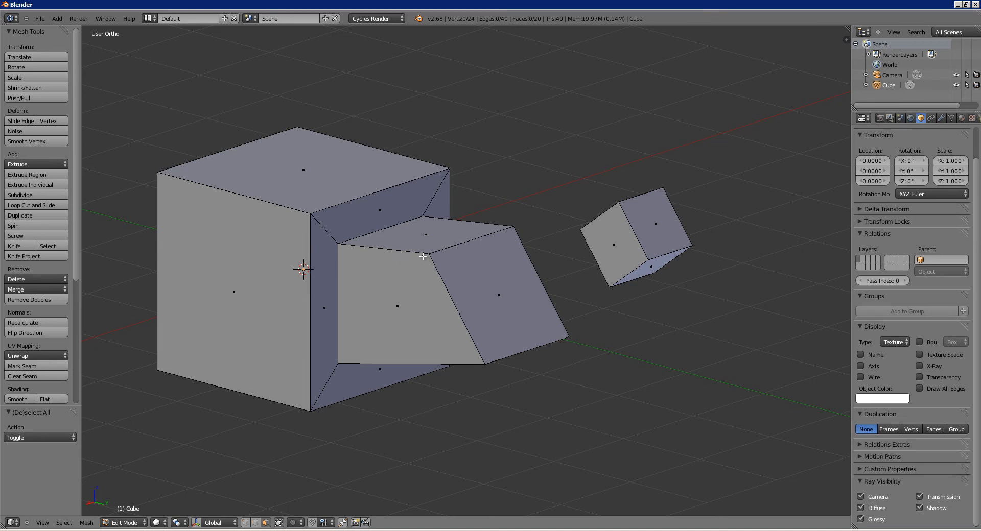
pyautogui.press('l')
pyautogui.press('a')
pyautogui.press('l')
pyautogui.press('a')
pyautogui.press('l')
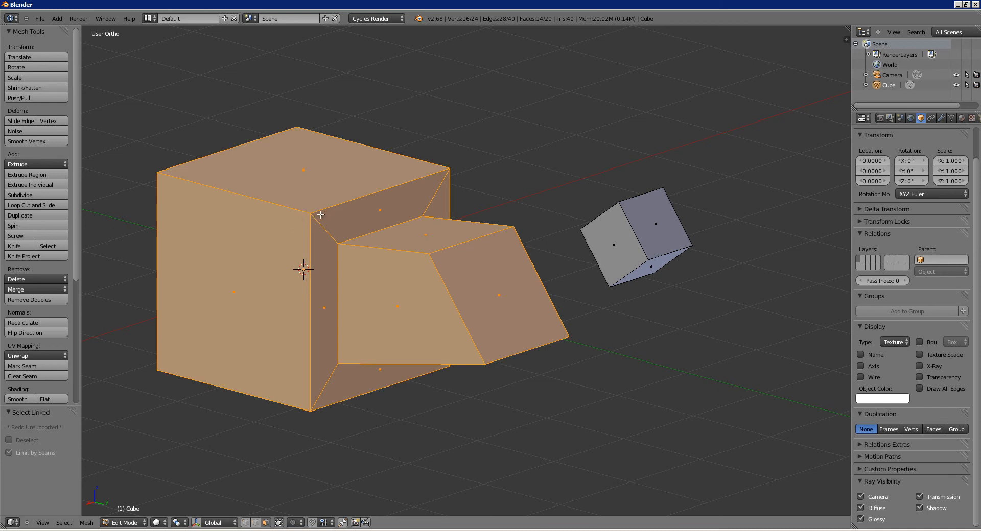
pyautogui.press('a')
# Select all linked geometry of the small cube, separate the selection into its own object, and return to Object Mode
pyautogui.moveTo(595, 249)
pyautogui.mouseDown(button='middle')
pyautogui.moveTo(580, 249)
pyautogui.moveTo(600, 248)
pyautogui.mouseUp(button='middle')
pyautogui.press('Tab')
pyautogui.scroll(-3, 424, 325)
pyautogui.moveTo(504, 271); pyautogui.dragTo(529, 247, button='middle')
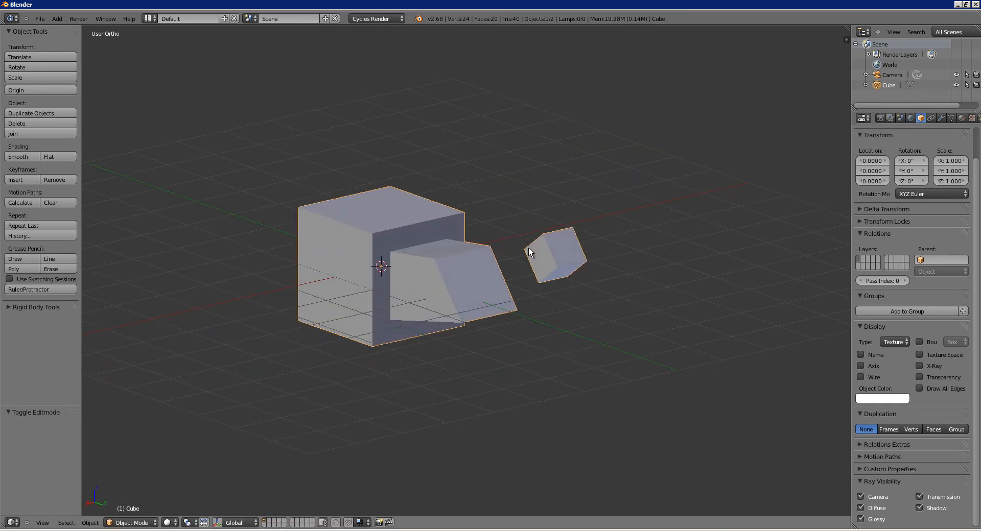
pyautogui.press('Tab')
pyautogui.scroll(4, 472, 282)
pyautogui.keyDown('shift'); pyautogui.moveTo(471, 282); pyautogui.dragTo(494, 278, button='middle'); pyautogui.keyUp('shift')
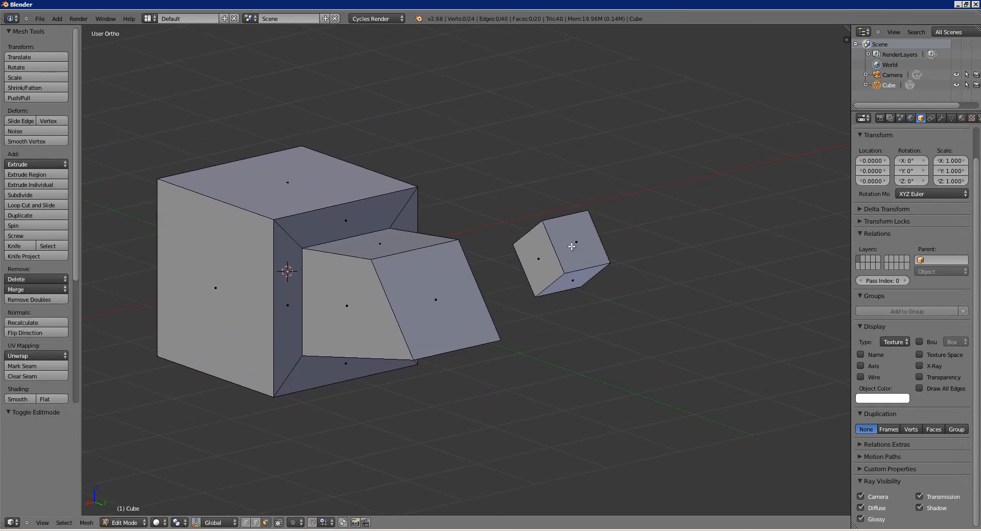
pyautogui.press('l')
pyautogui.moveTo(277, 251); pyautogui.dragTo(340, 281, button='middle')
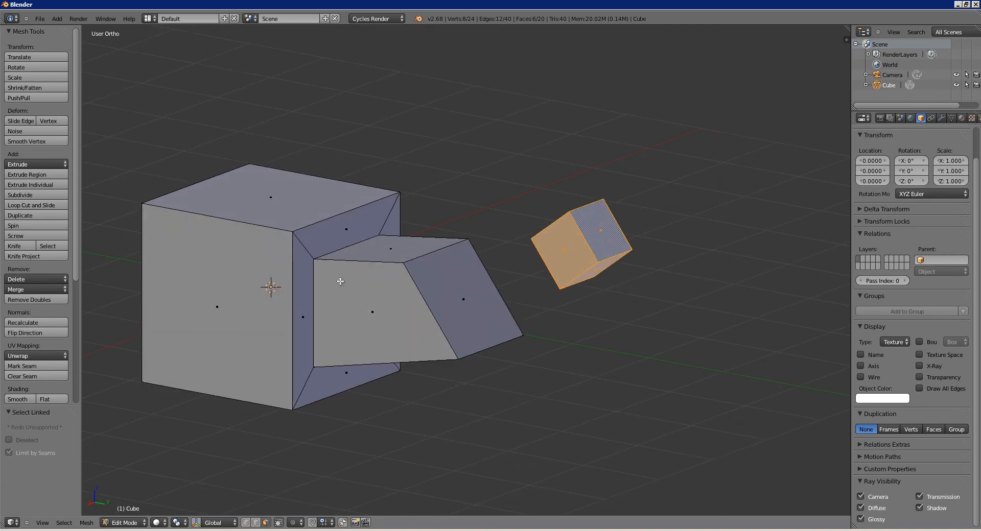
pyautogui.press('p')
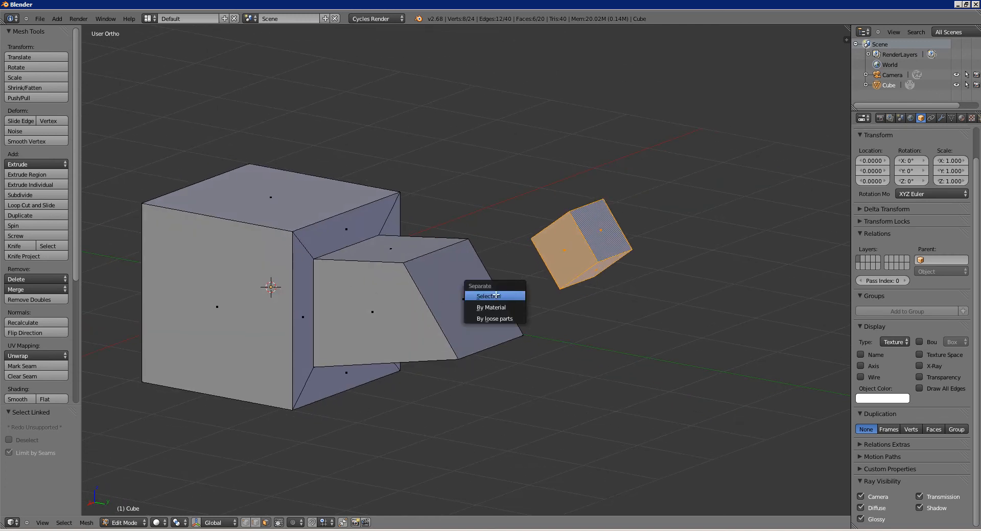
pyautogui.click(500, 295)
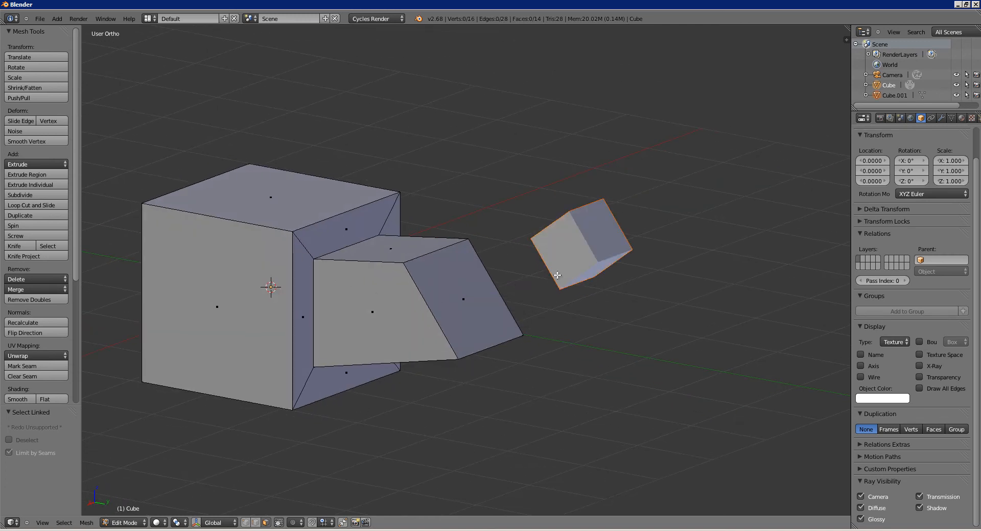
pyautogui.press('Tab')
# Try moving the separated small cube and the extruded block independently, cancelling each move
pyautogui.rightClick(600, 234)
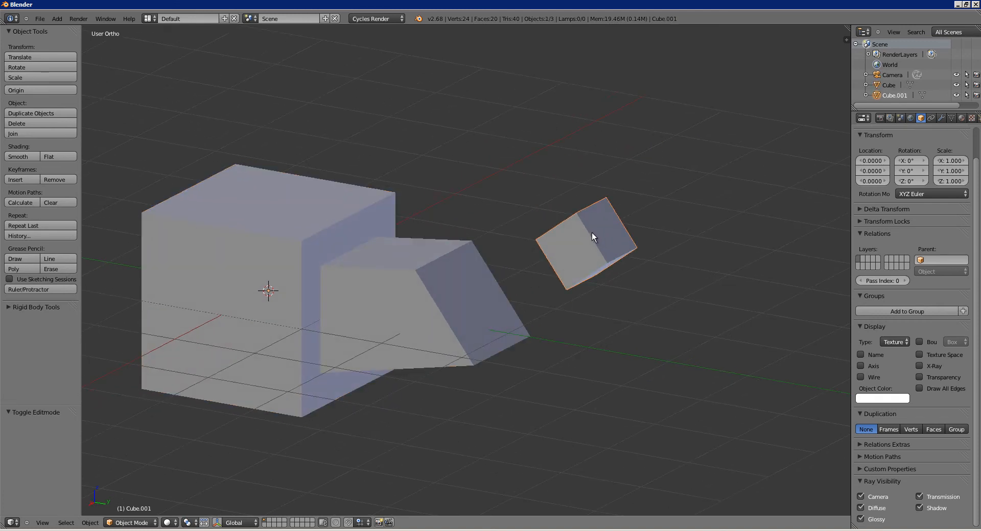
pyautogui.press('g')
pyautogui.rightClick(613, 202)
pyautogui.rightClick(415, 297)
pyautogui.press('g')
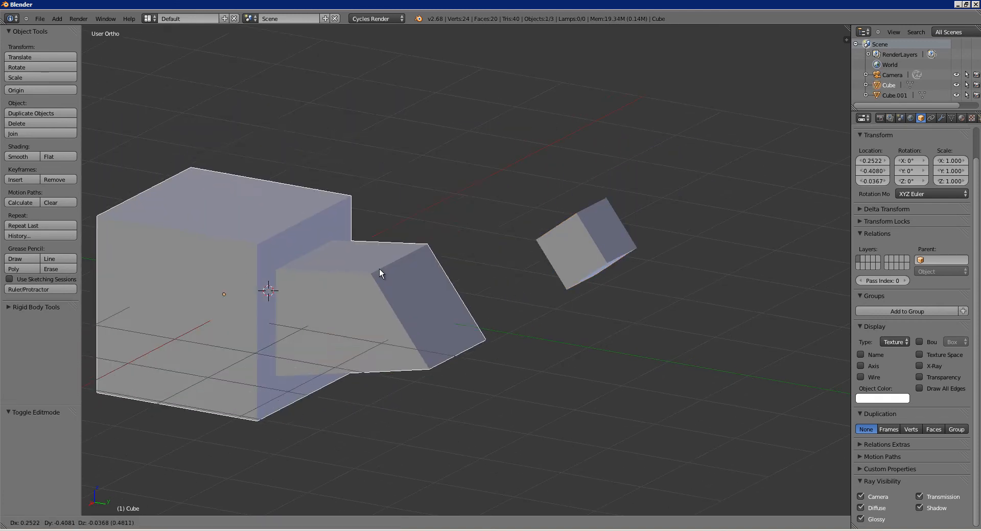
pyautogui.rightClick(439, 242)
# Select the small cube and the extruded block, with the block active, and join them into one object
pyautogui.rightClick(592, 244)
pyautogui.moveTo(558, 240); pyautogui.dragTo(464, 259, button='middle')
pyautogui.scroll(-2, 414, 272)
pyautogui.keyDown('shift'); pyautogui.rightClick(397, 272); pyautogui.keyUp('shift')
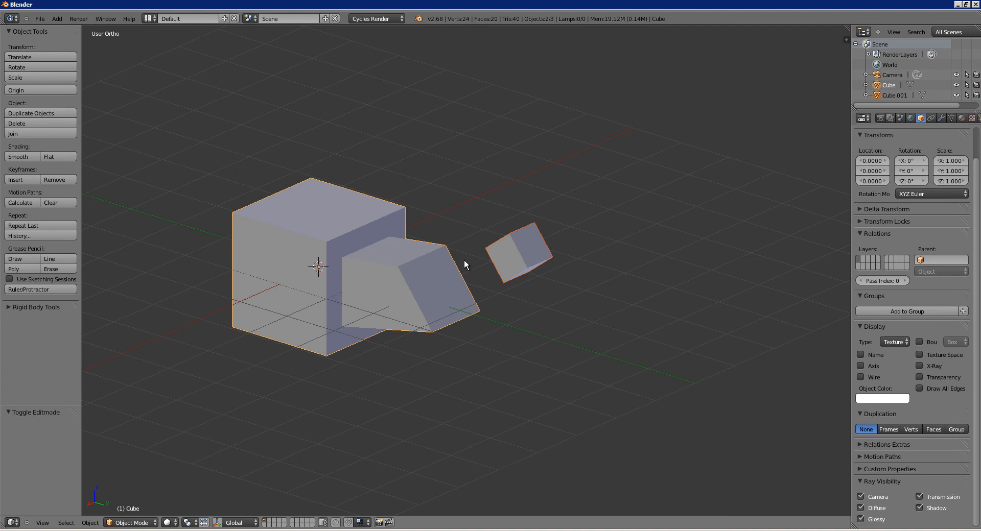
pyautogui.hotkey('ctrl', 'j')
# Test-move the joined object as one piece, cancel the move, and switch back to Edit Mode
pyautogui.moveTo(463, 259); pyautogui.dragTo(483, 255, button='middle')
pyautogui.press('a')
pyautogui.press('a')
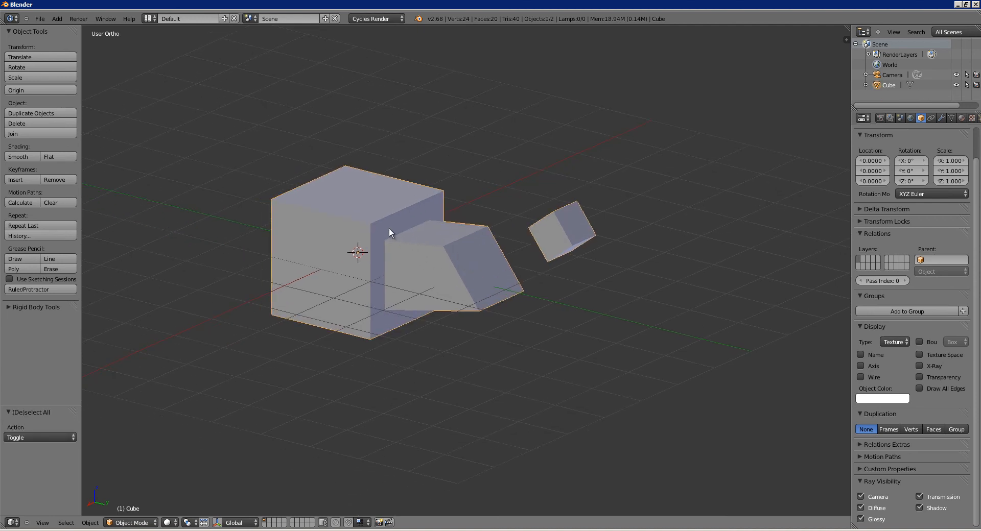
pyautogui.press('g')
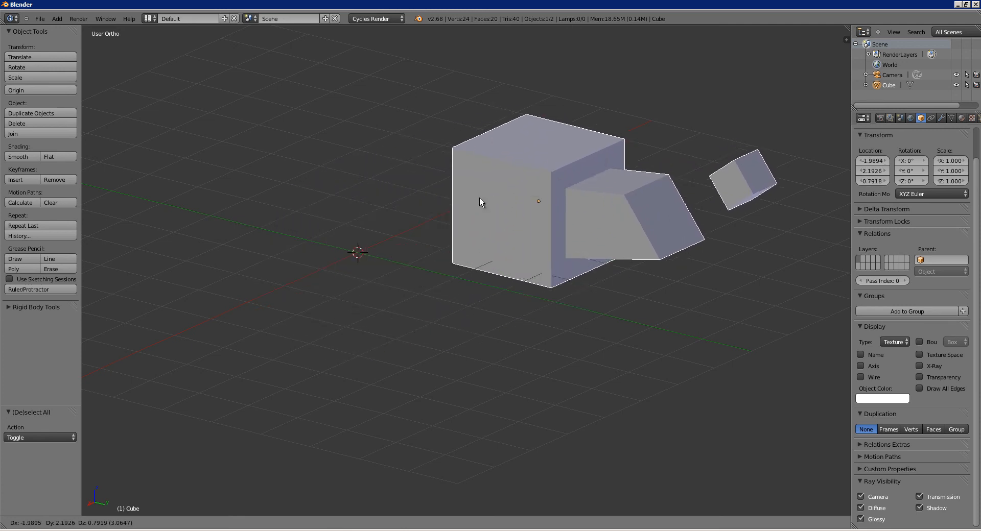
pyautogui.rightClick(455, 198)
pyautogui.keyDown('shift'); pyautogui.moveTo(452, 223); pyautogui.dragTo(402, 255, button='middle'); pyautogui.keyUp('shift')
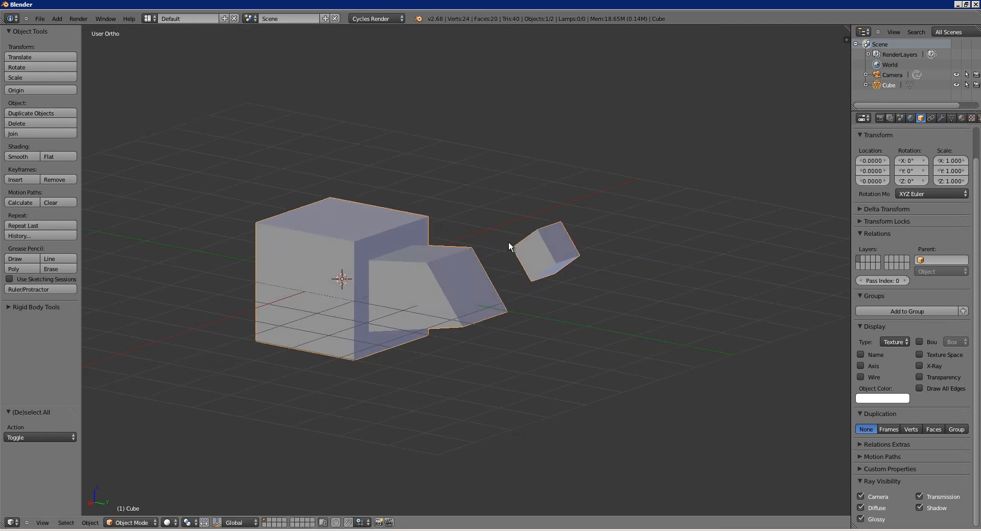
pyautogui.press('Tab')
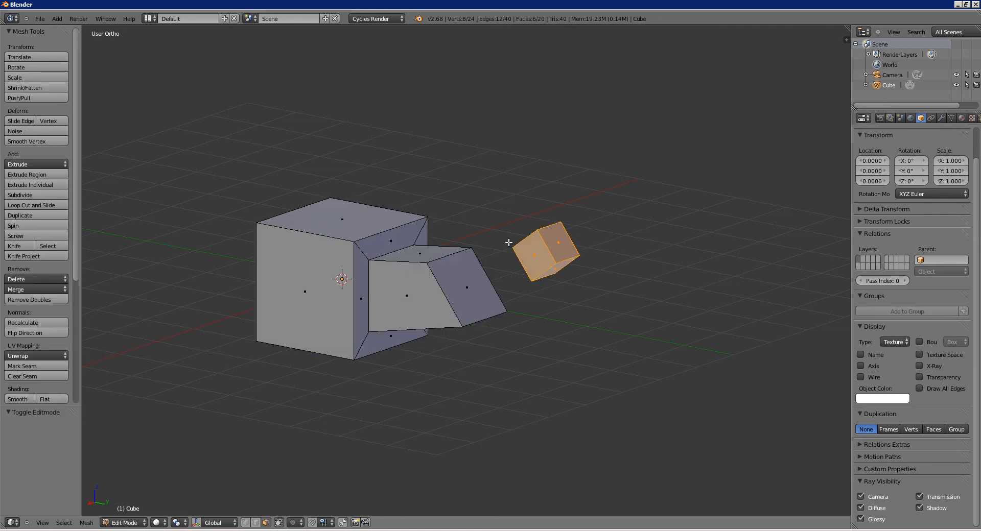